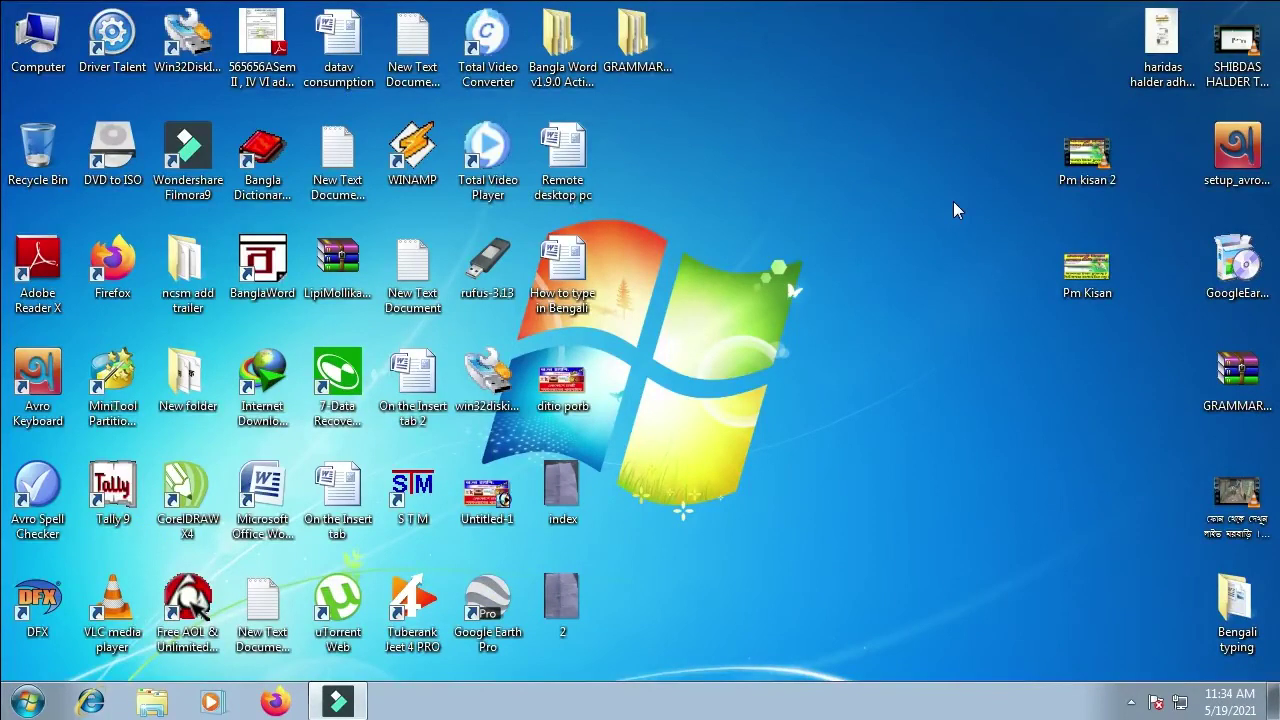
Open the 'ditio porb' Bengali typing course banner image from the desktop
double_click(586, 384)
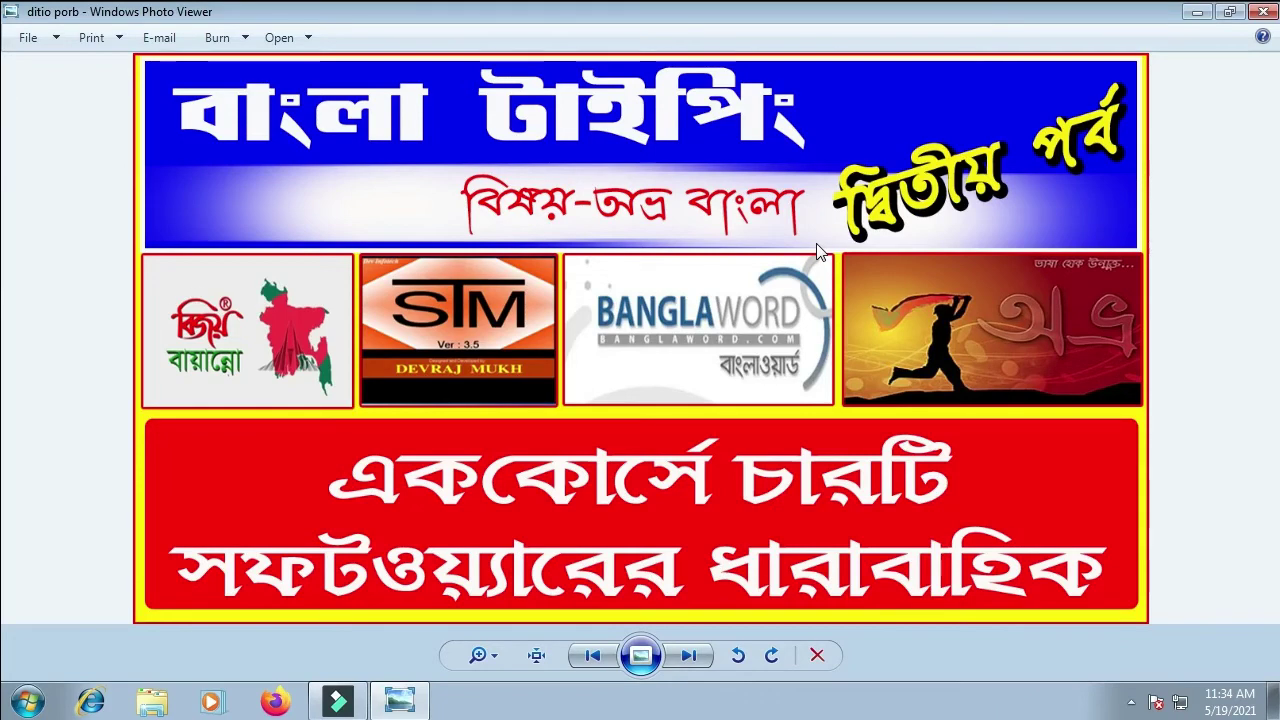
Close Windows Photo Viewer showing the 'ditio porb' banner
click(1254, 11)
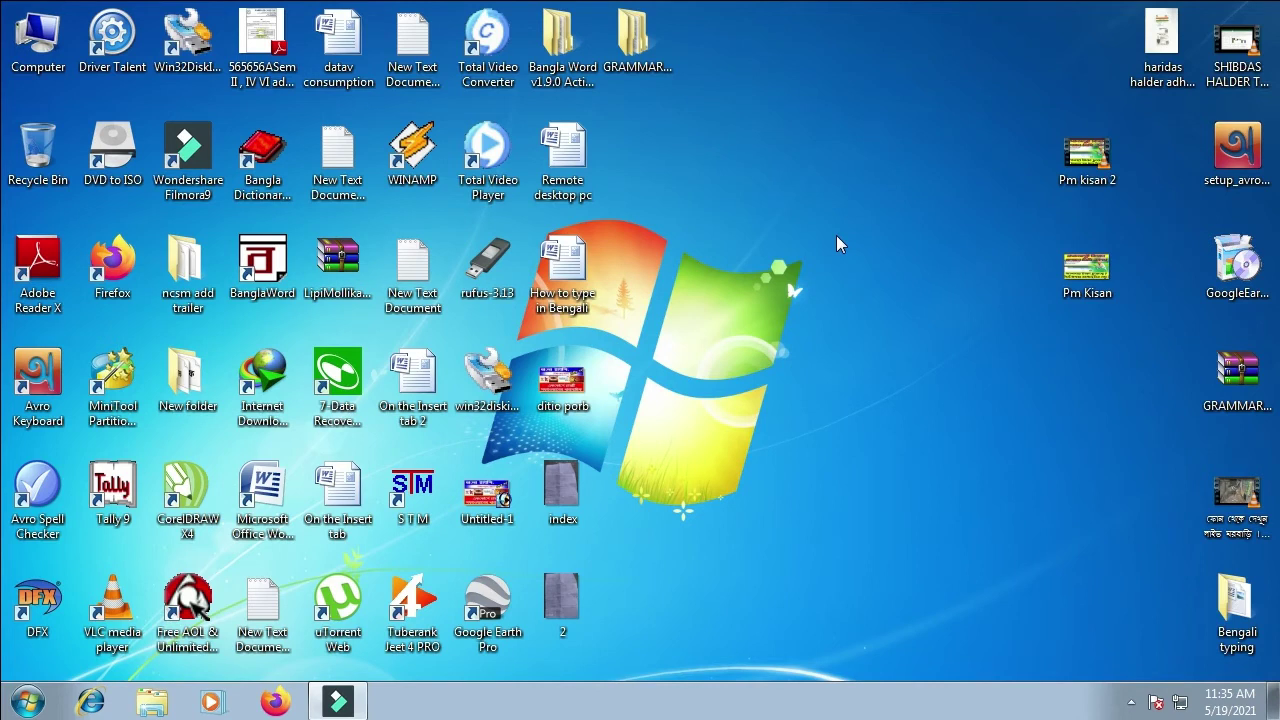
Launch Word 2007 and Avro Keyboard from Start, dismissing Avro's already-running warning
click(26, 700)
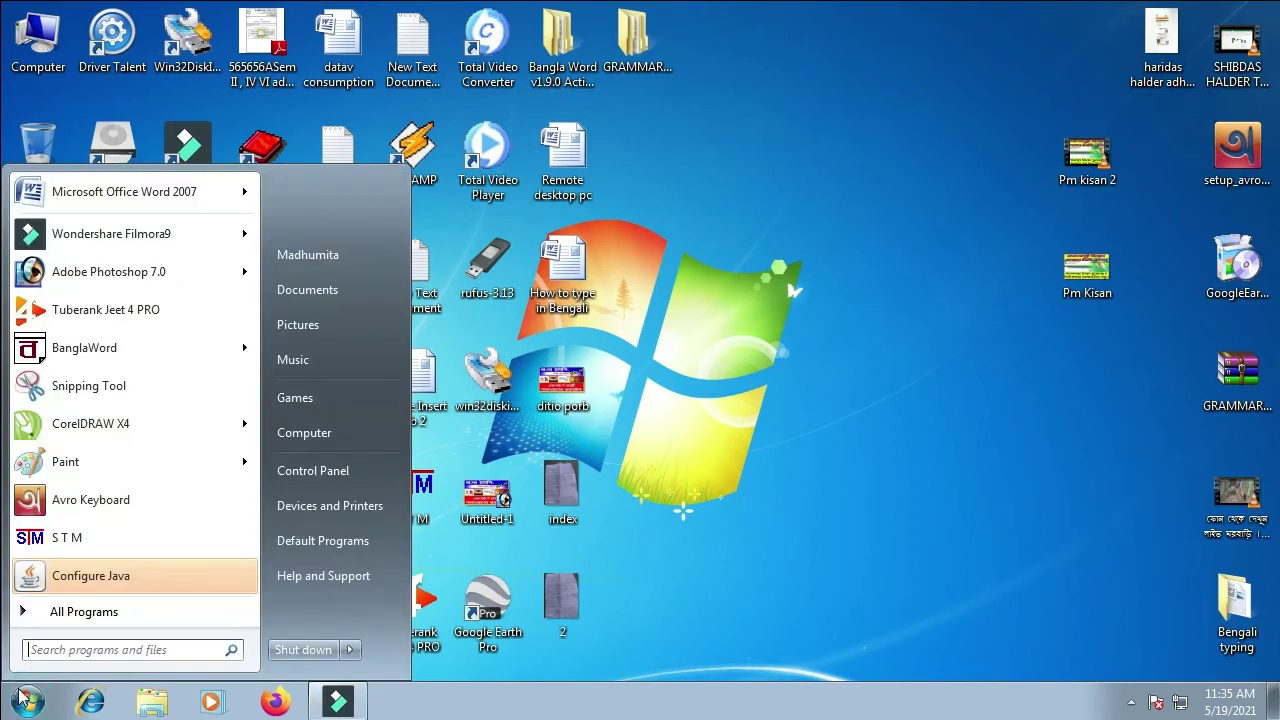
click(120, 191)
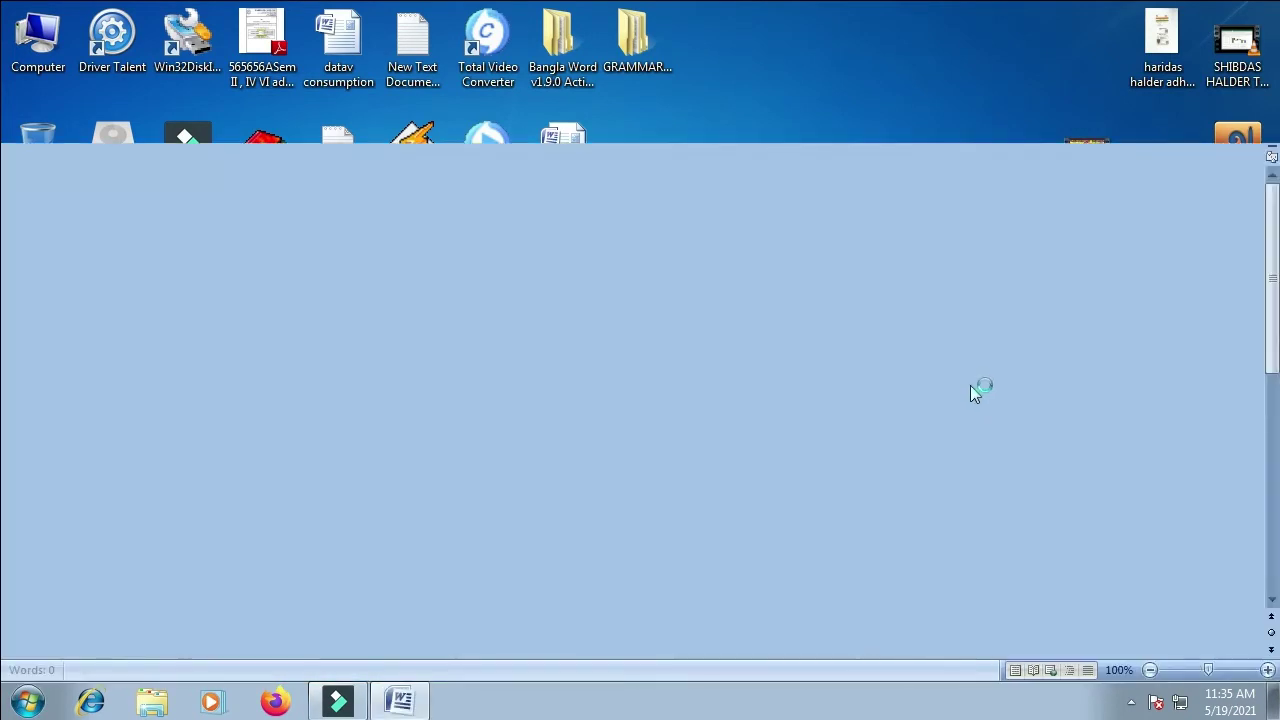
click(26, 708)
click(30, 500)
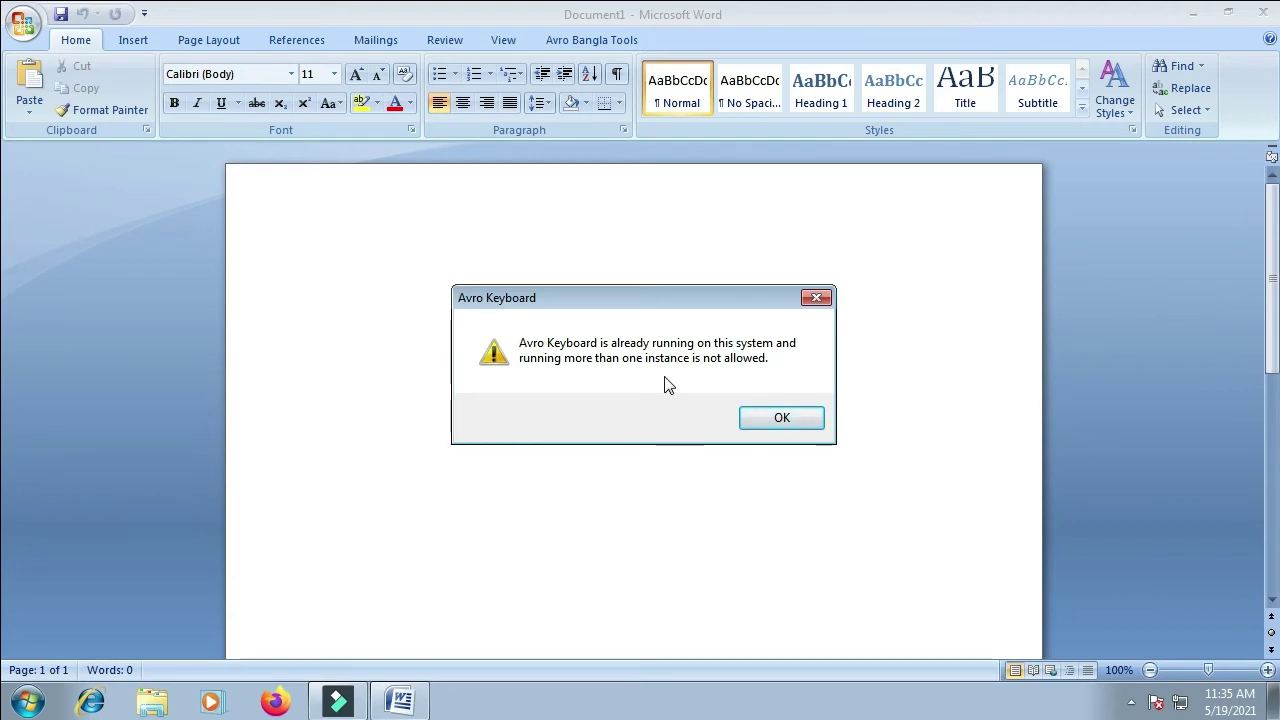
click(768, 420)
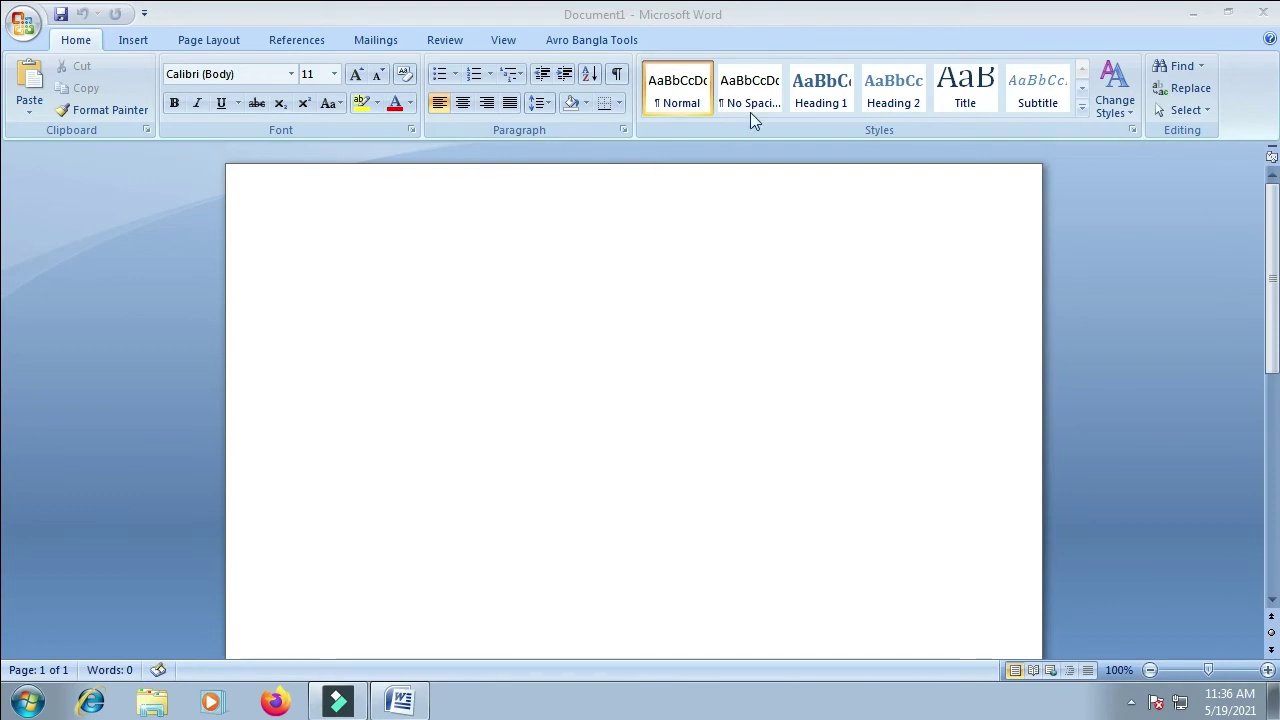
click(370, 270)
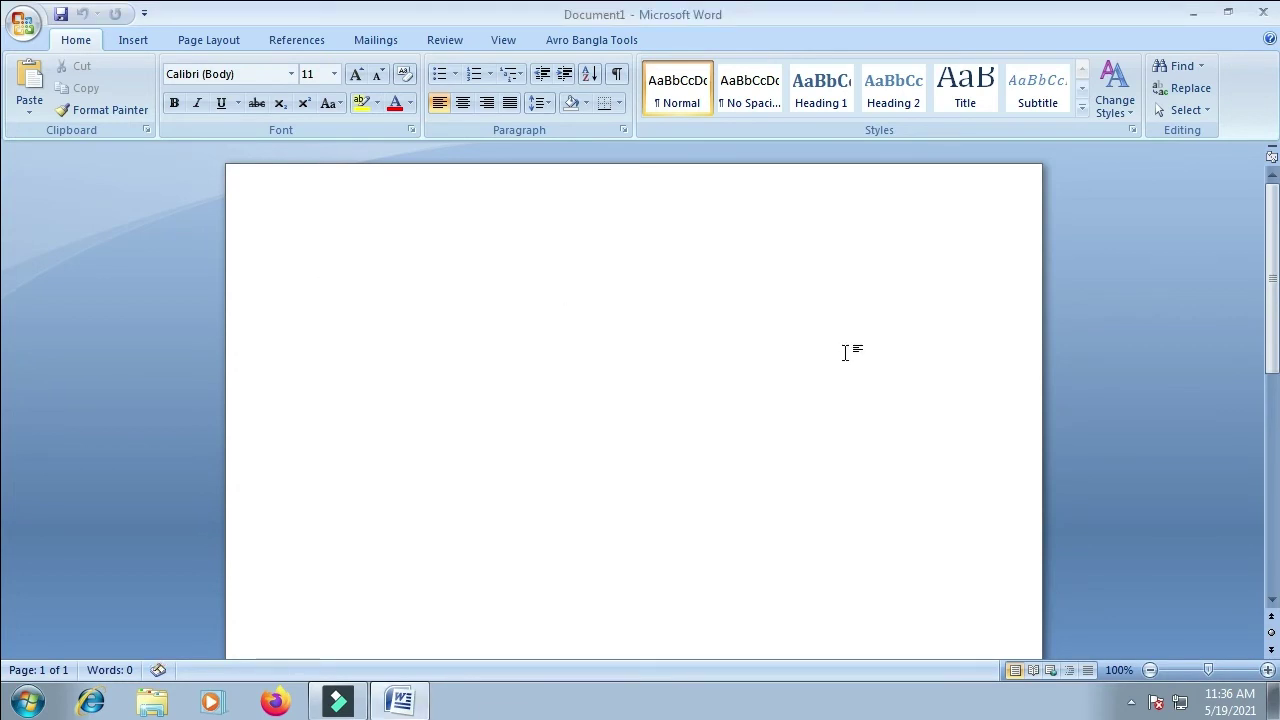
click(916, 24)
click(945, 95)
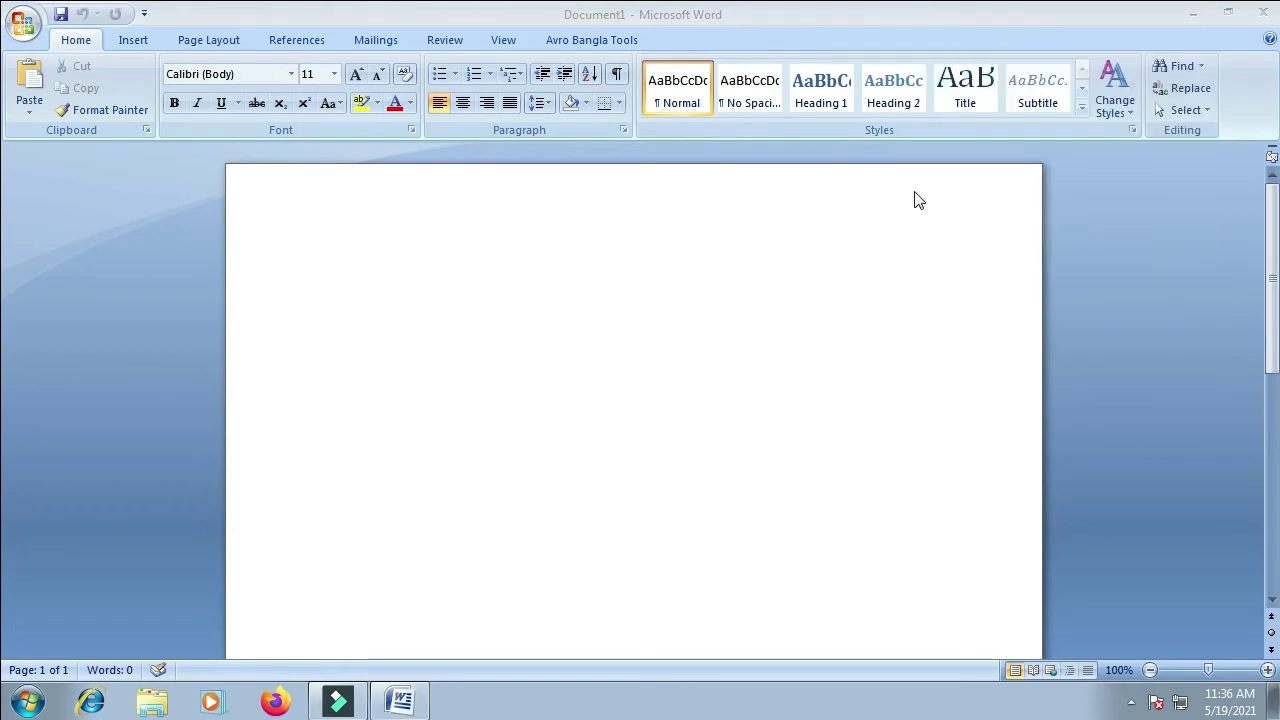
click(430, 272)
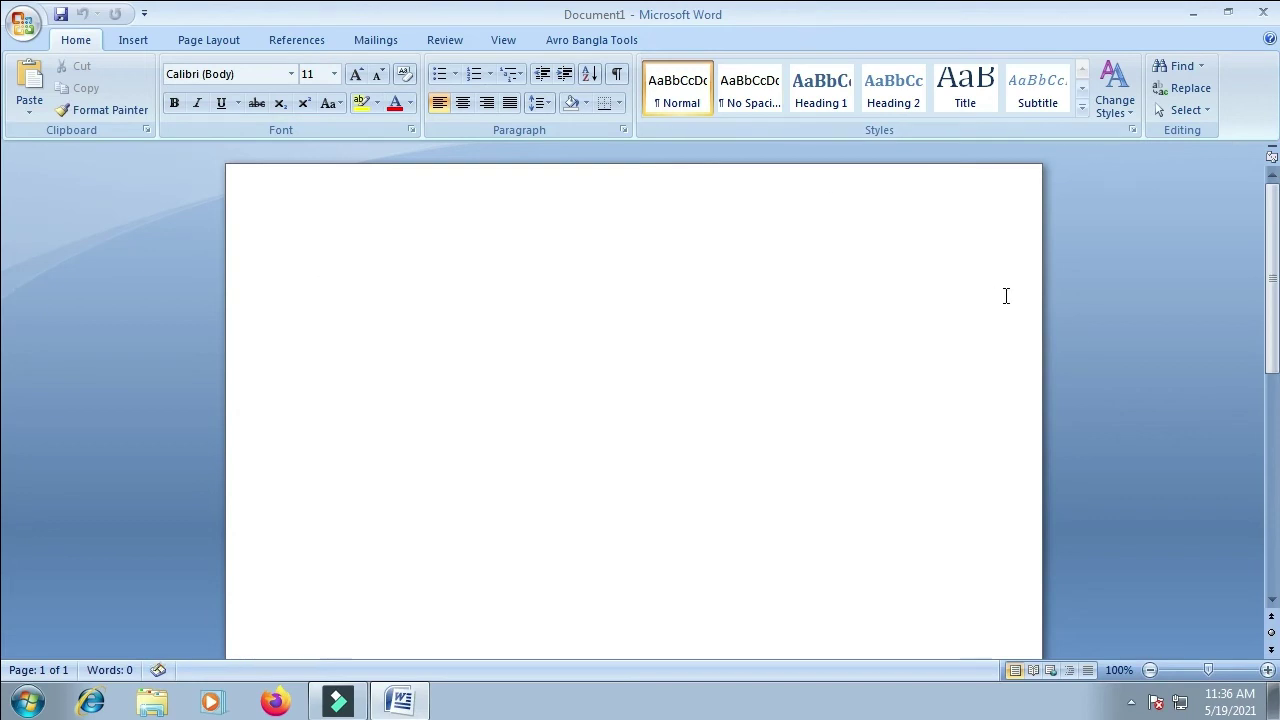
click(510, 318)
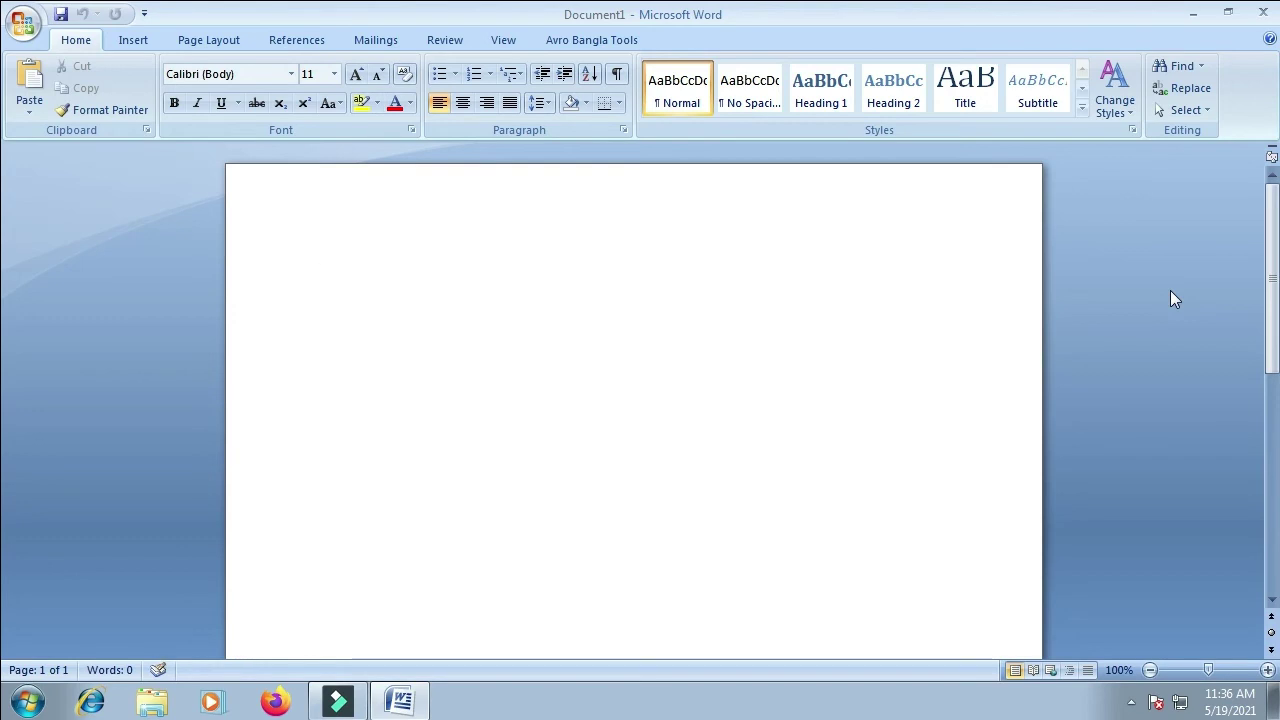
Type 'amar sOnar bangla' phonetically, then the line 'আমি তোমায় ভাল বাসি ।', correcting typos
text(amar)
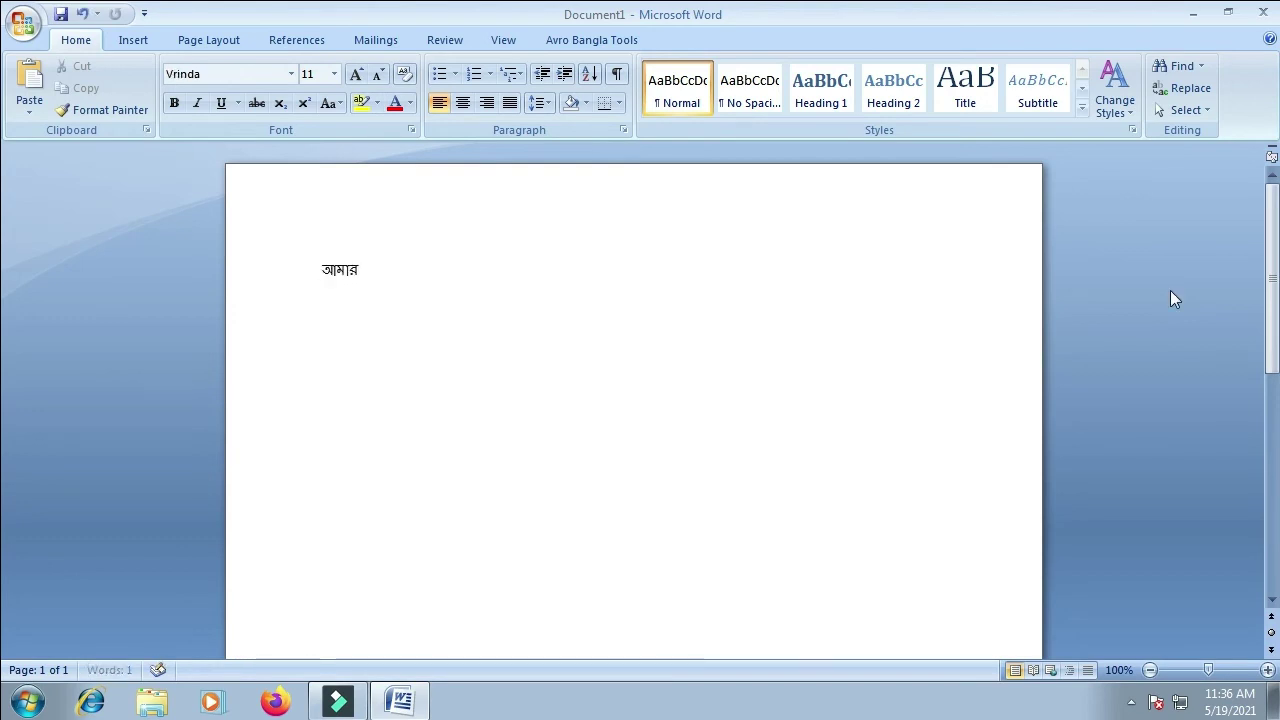
text( sOnar)
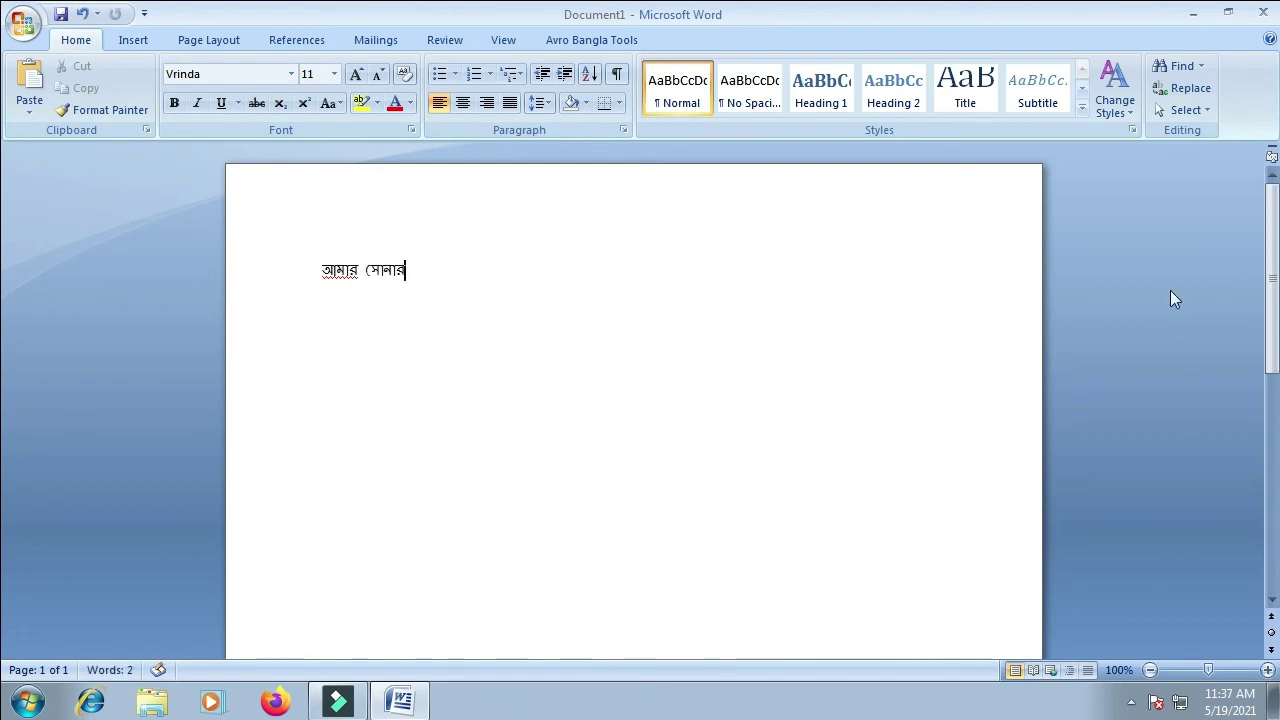
text( bangla)
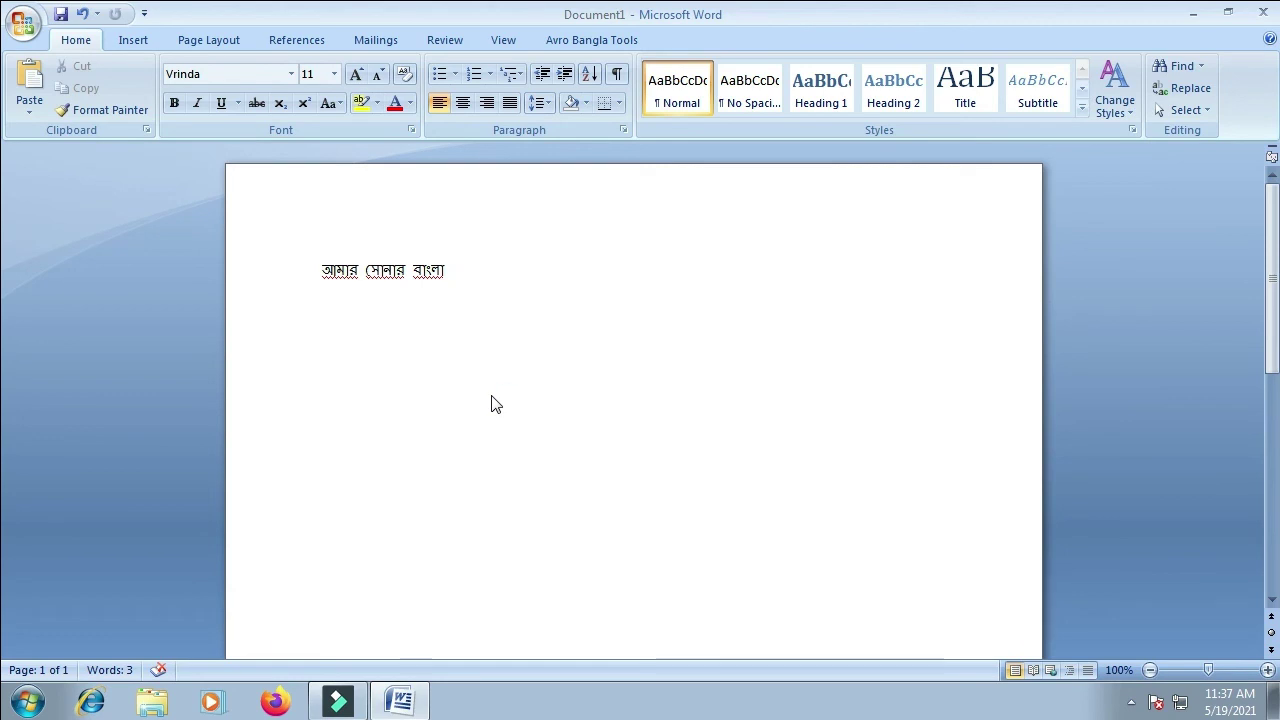
text(আমি তমাত)
key(BackSpace)
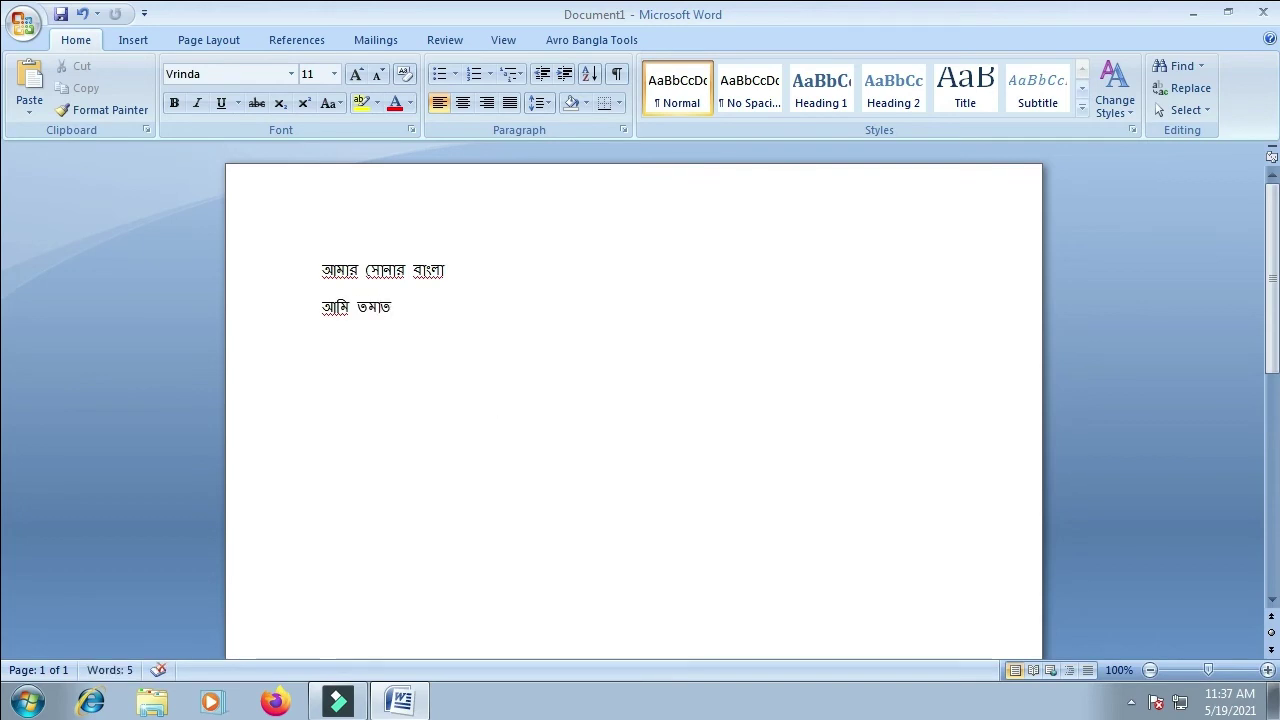
key(BackSpace)
click(428, 432)
text(য়)
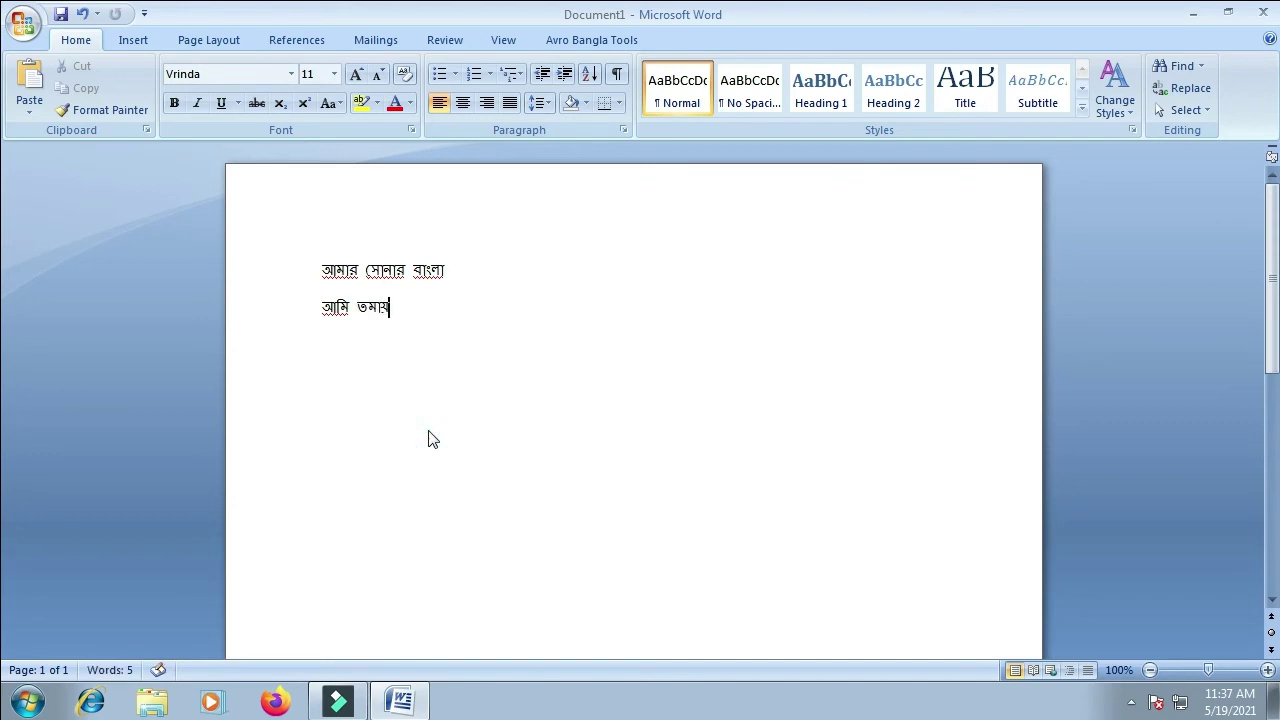
click(428, 438)
text(তোমায )
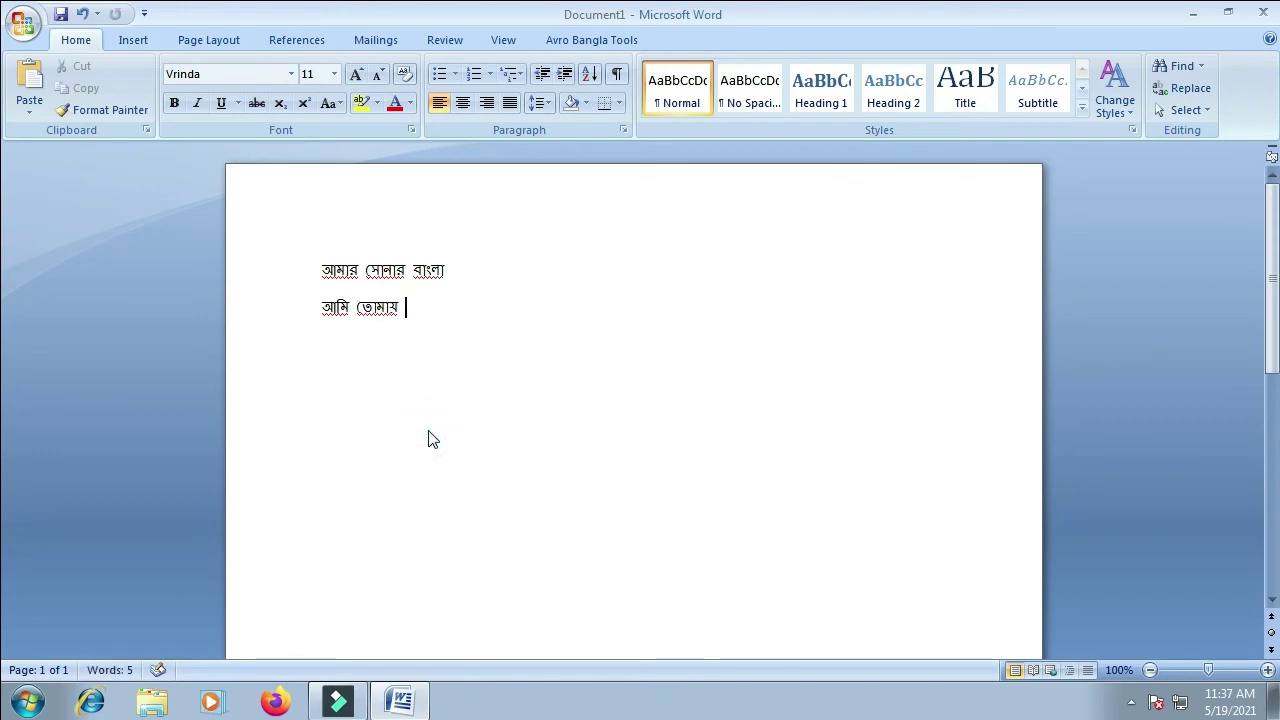
text(ভাল বাসি )
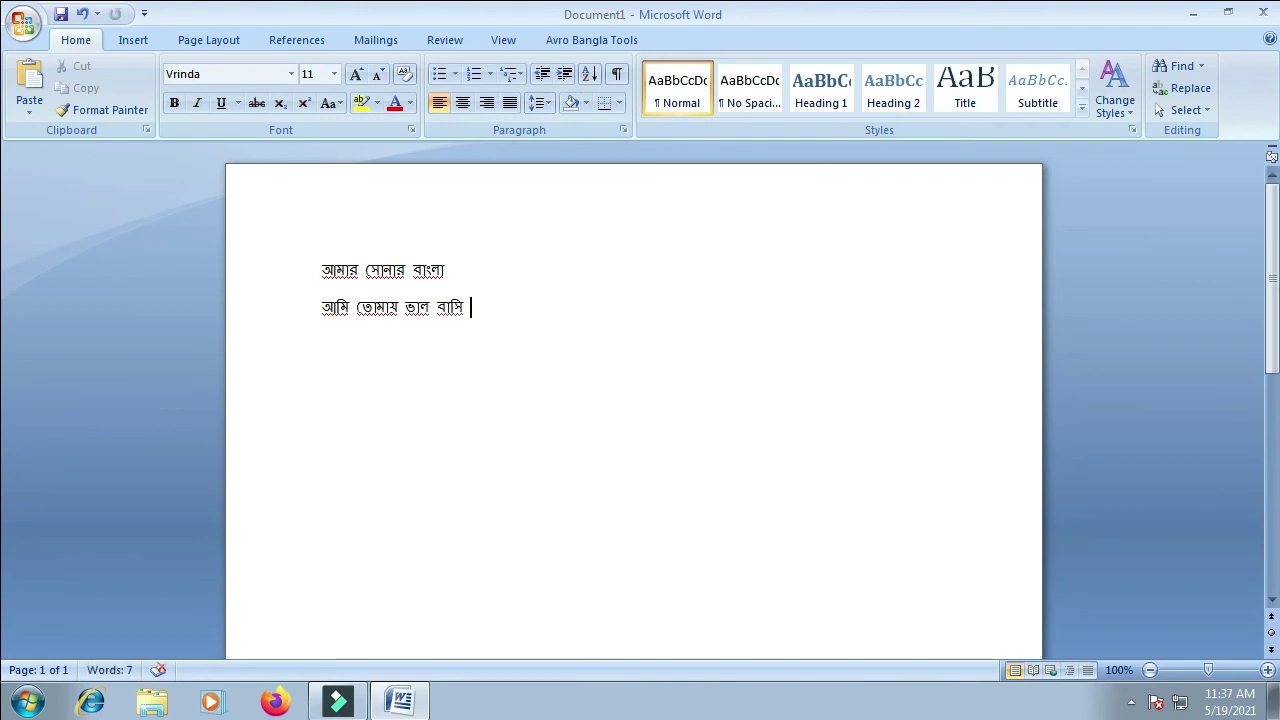
text(।)
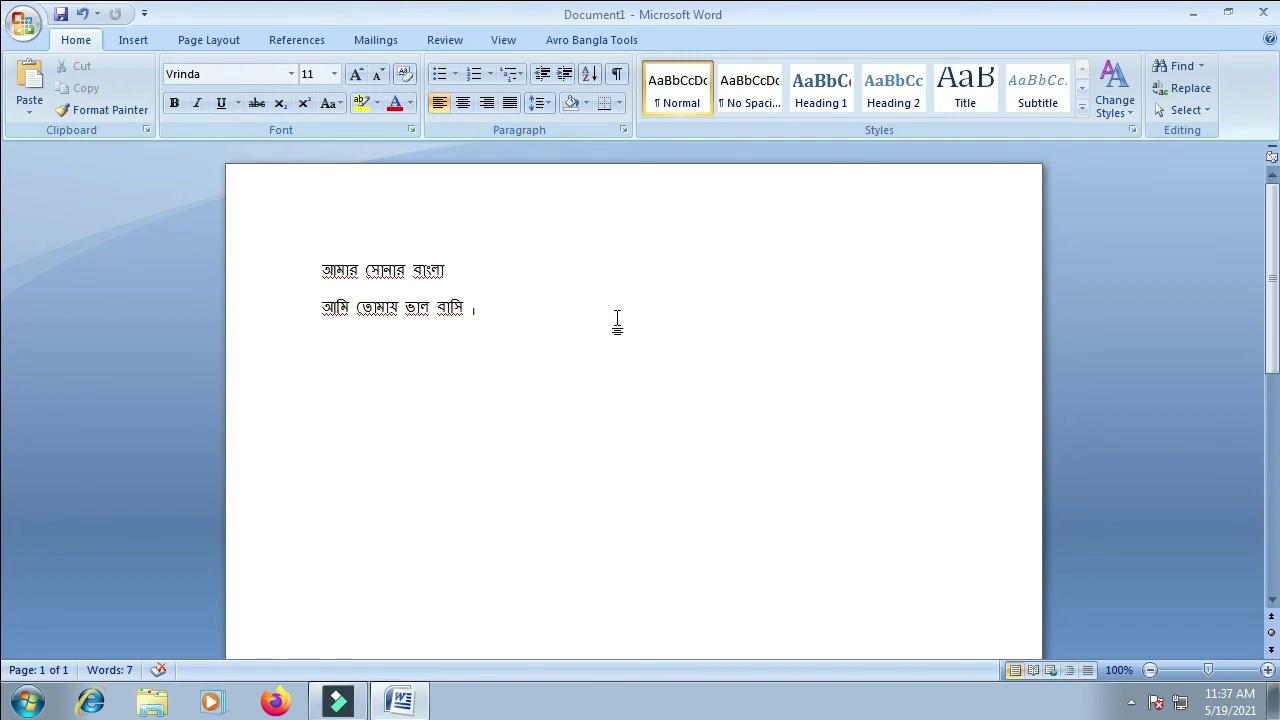
Open the Avro Phonetic layout viewer, reposition it, and reopen it from the tools menu
click(864, 20)
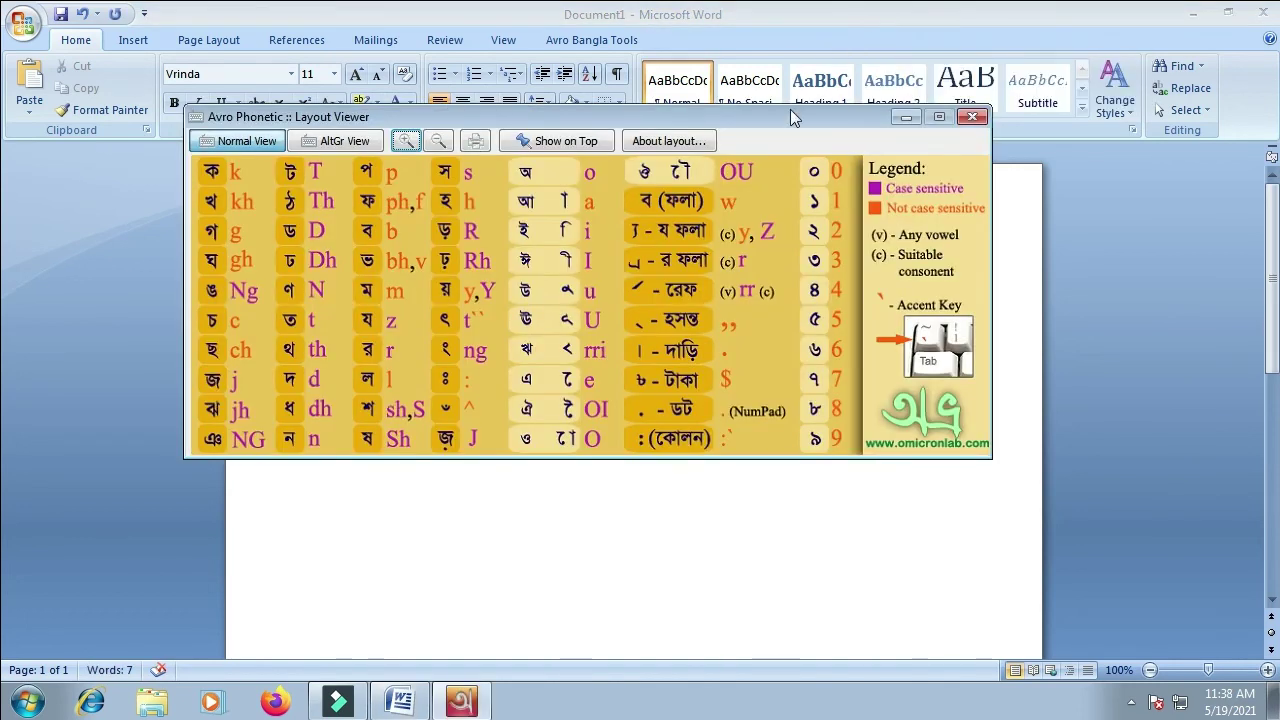
drag(790, 117, 842, 173)
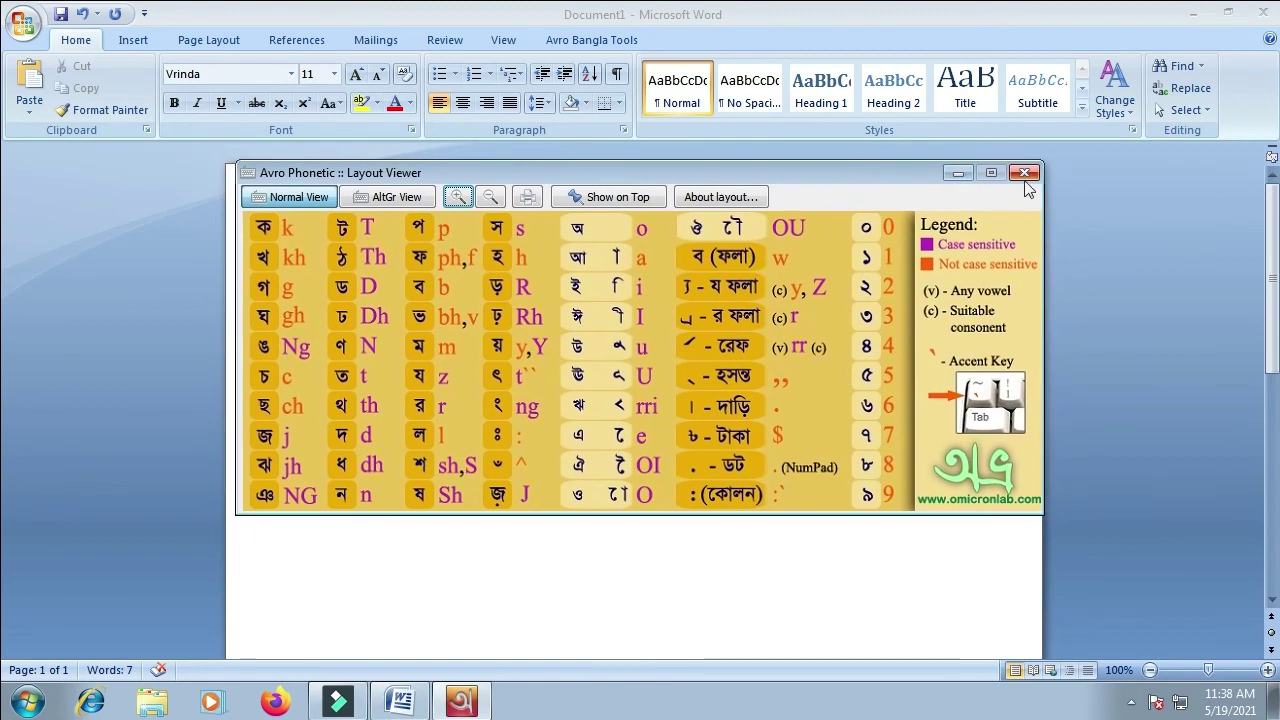
click(1024, 174)
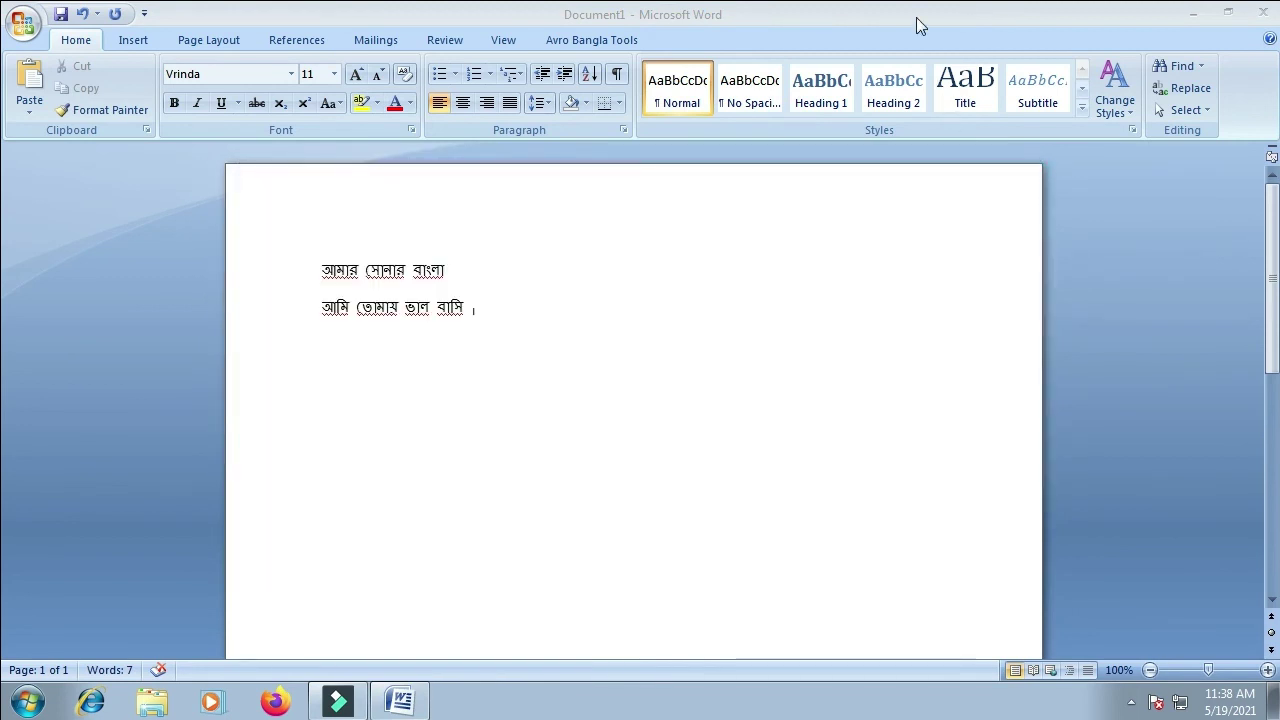
click(916, 17)
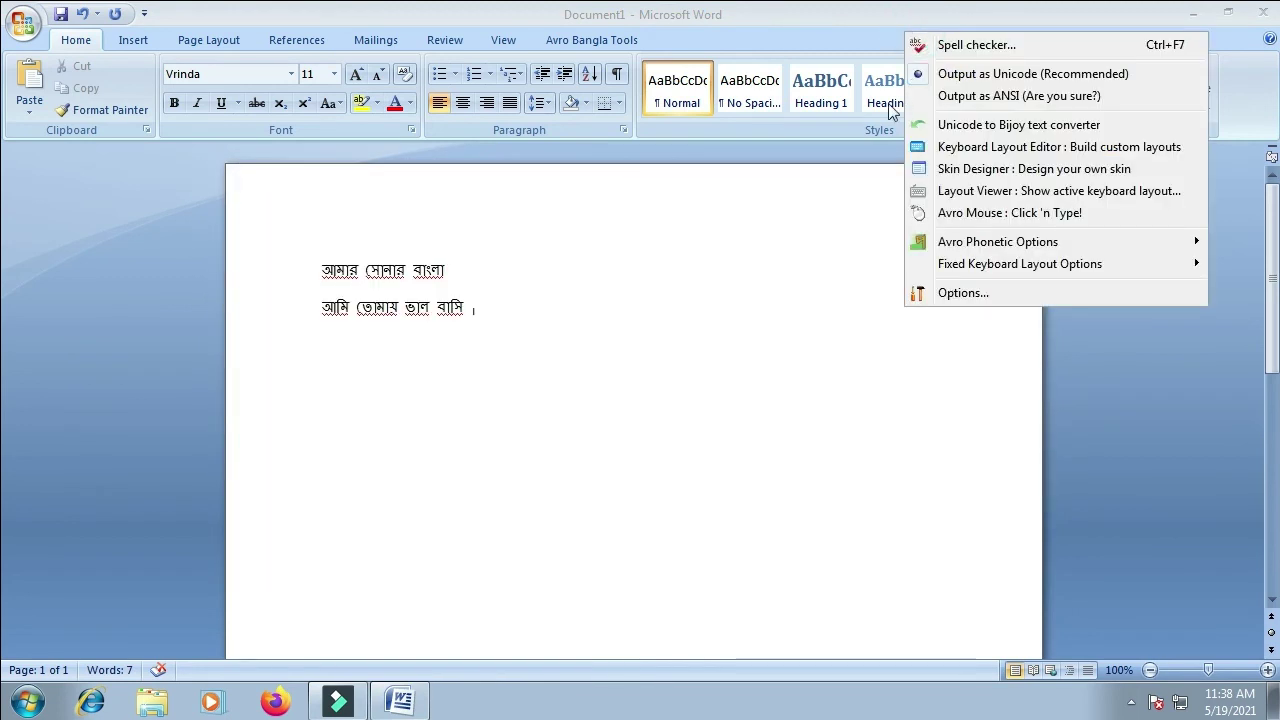
click(965, 193)
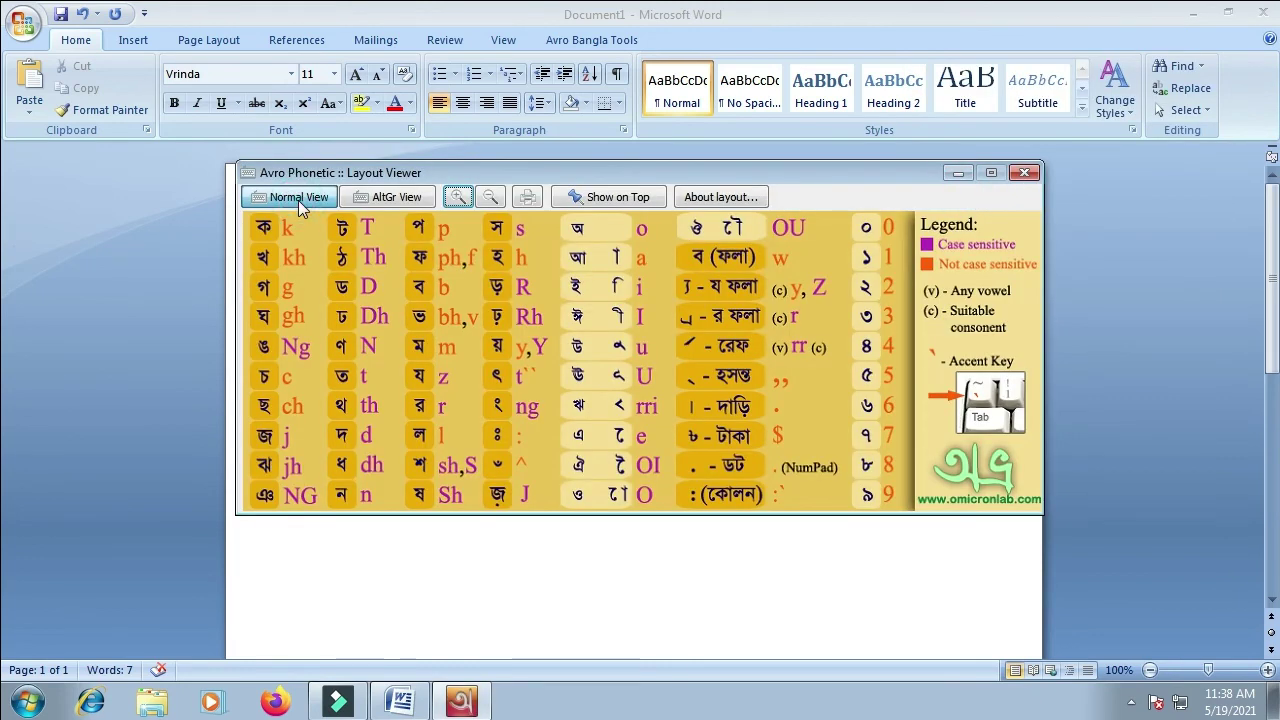
Switch between AltGr and normal layout views, zoom the chart, and keep it on top
click(398, 202)
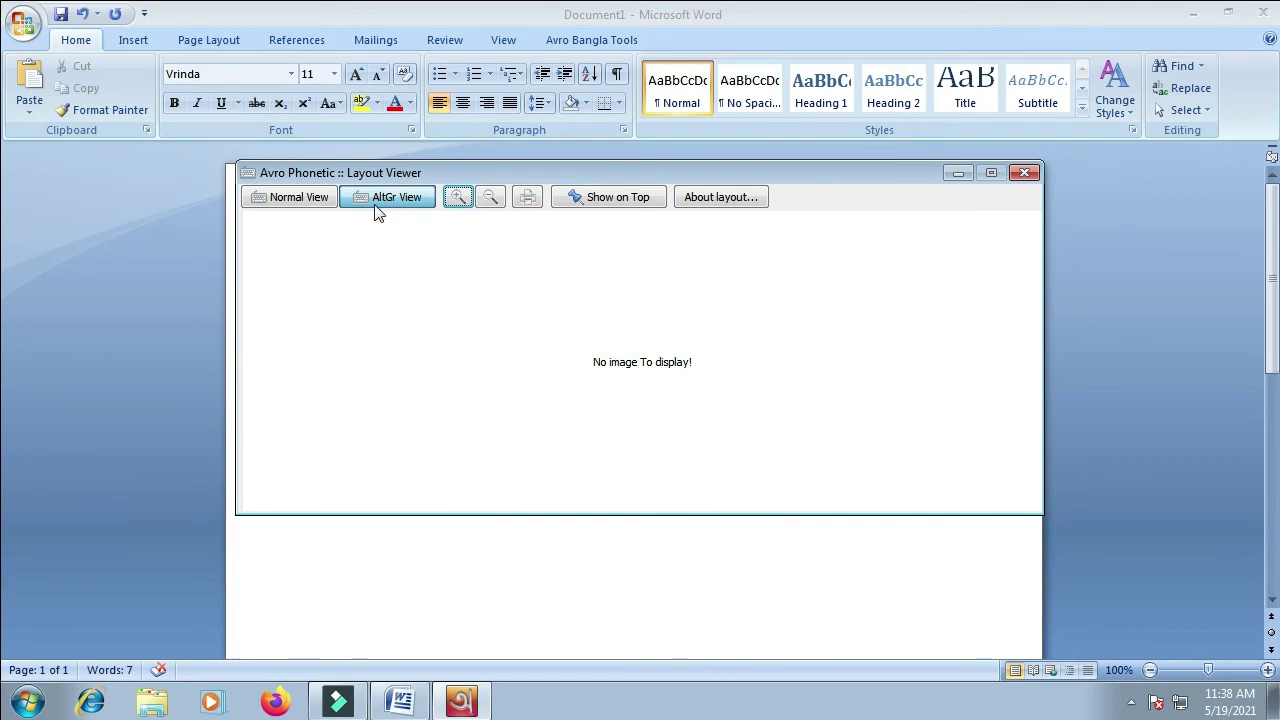
click(300, 200)
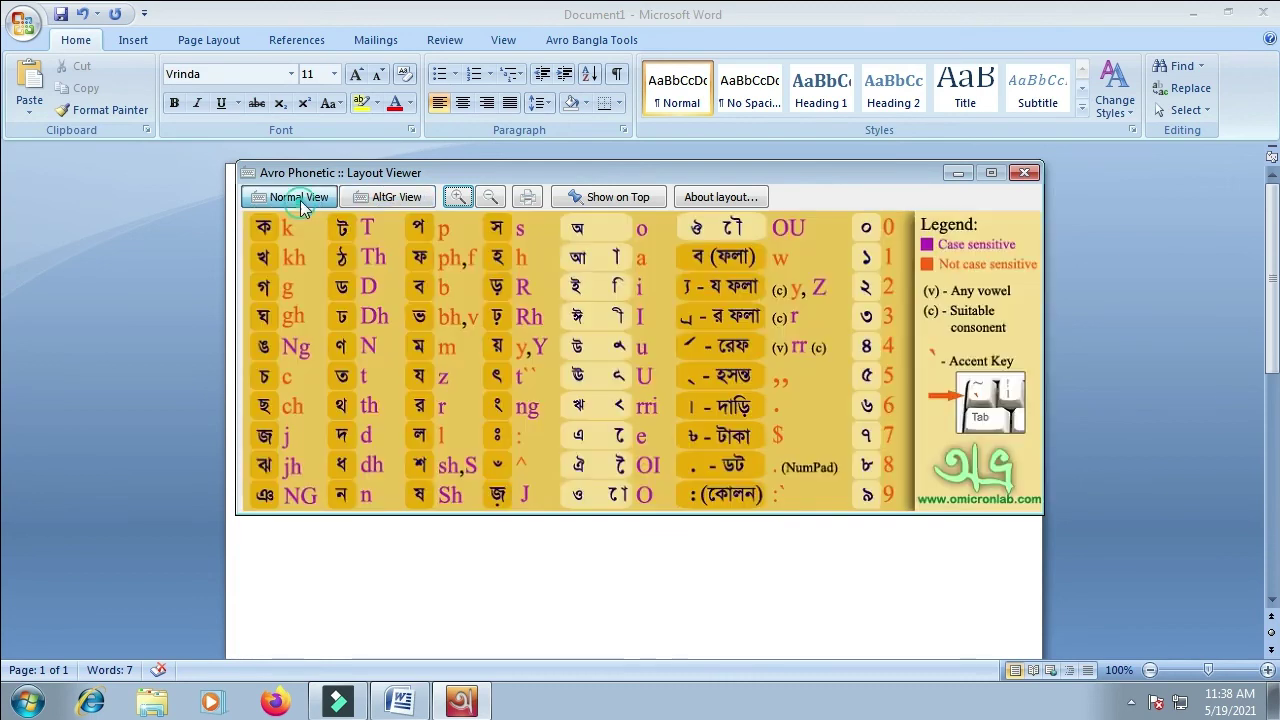
click(462, 202)
click(461, 205)
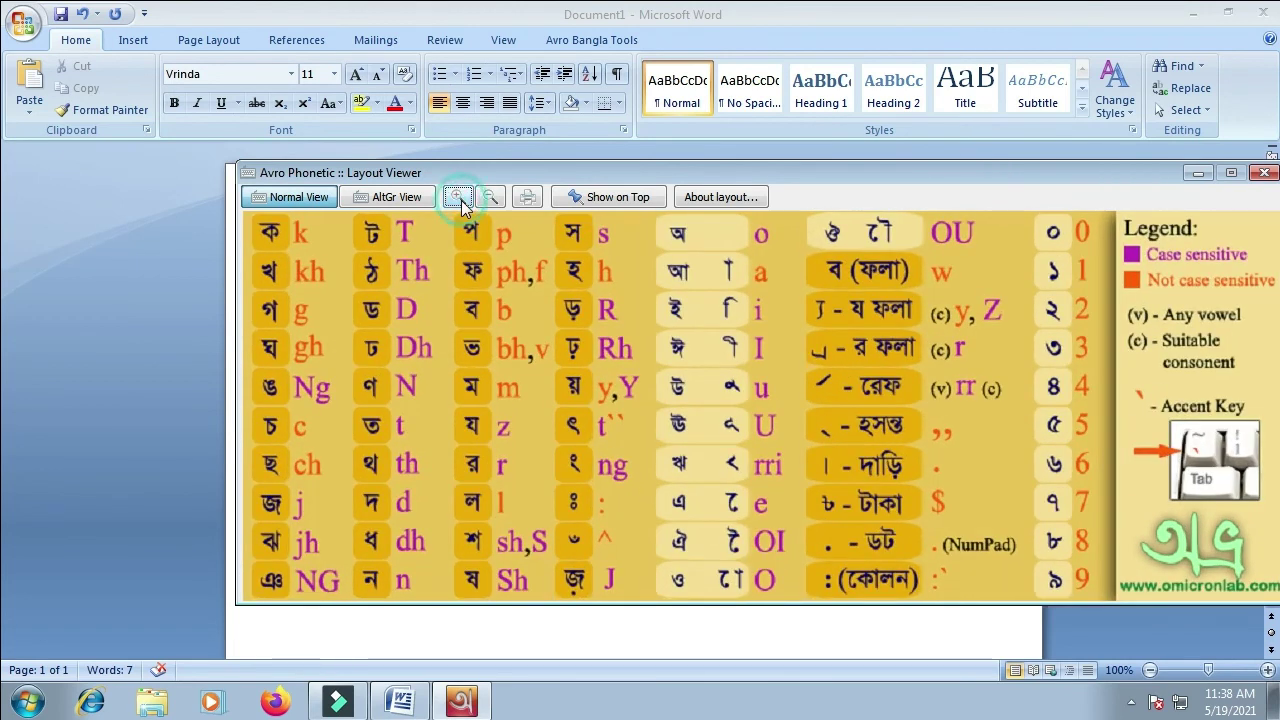
click(487, 200)
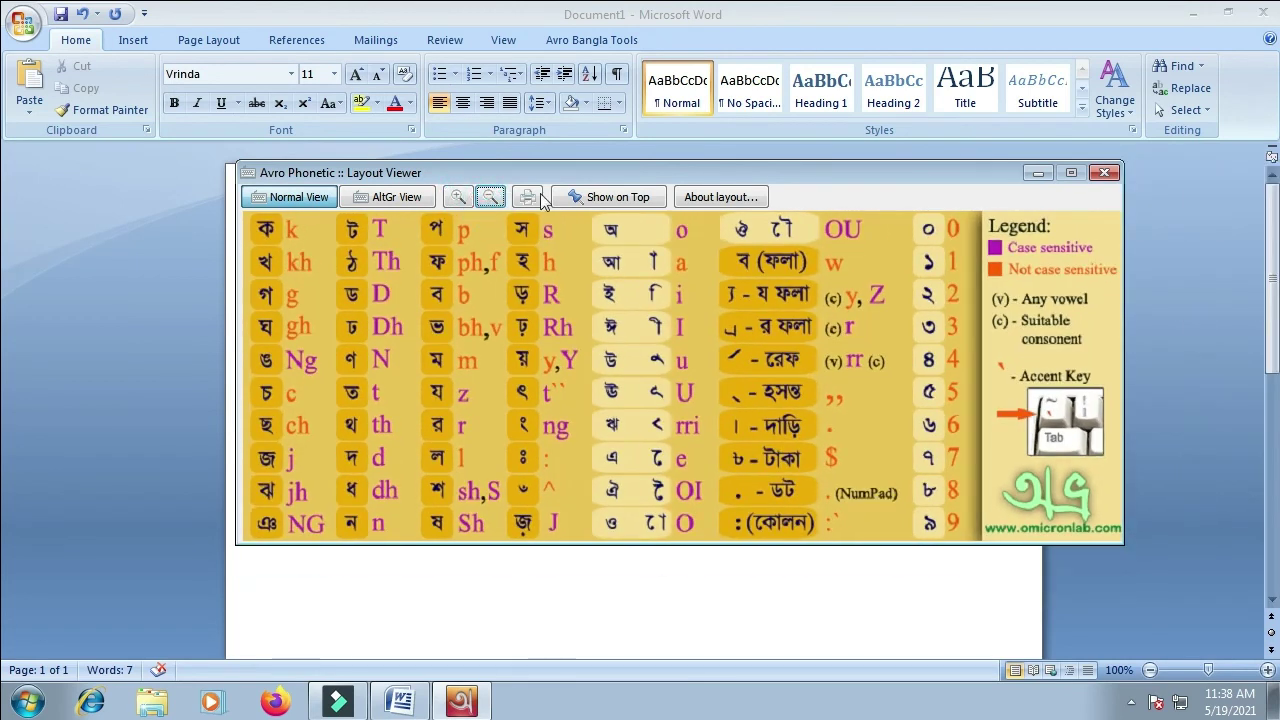
drag(664, 173, 593, 172)
click(535, 198)
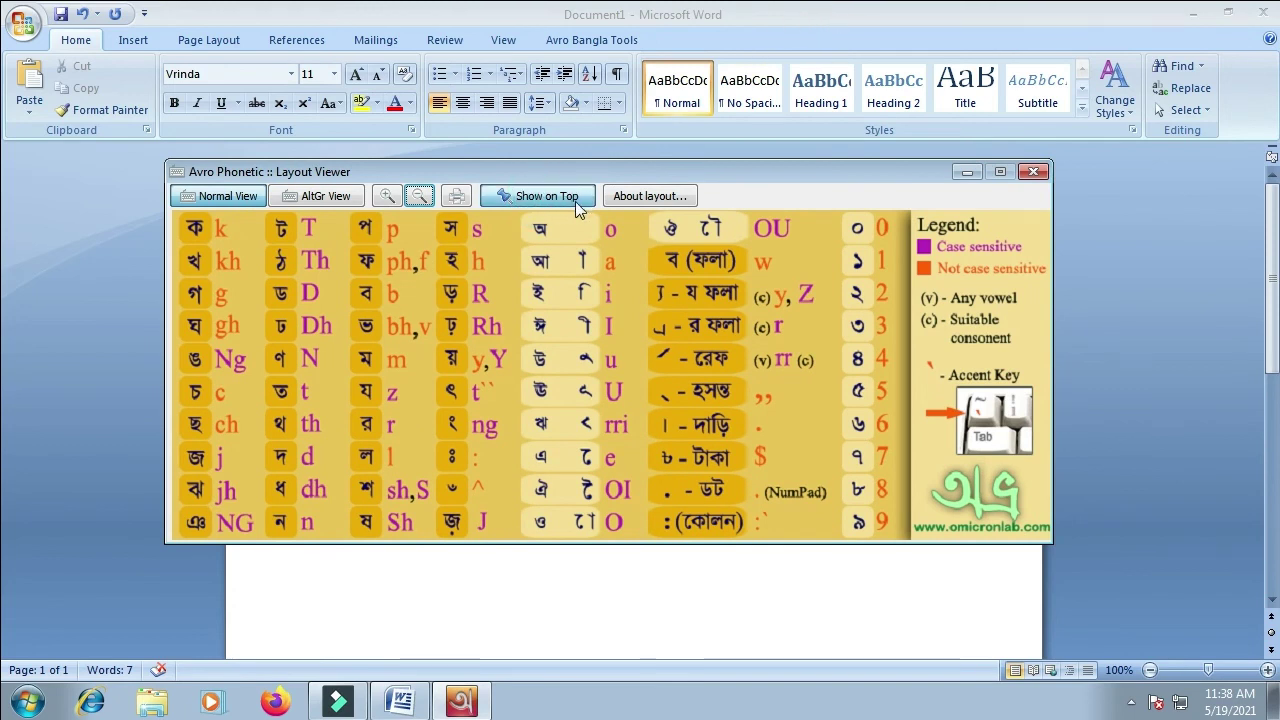
View the layout's About information, cancel printing the chart, and close the viewer
click(630, 197)
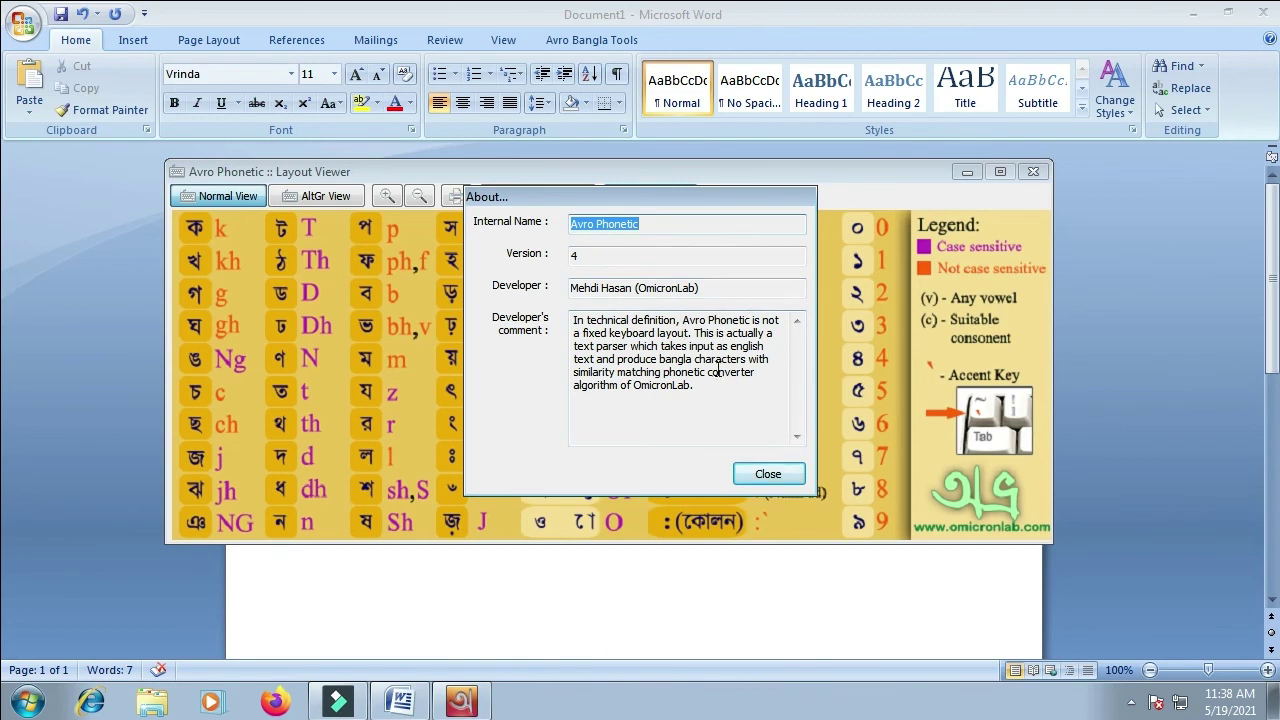
click(788, 481)
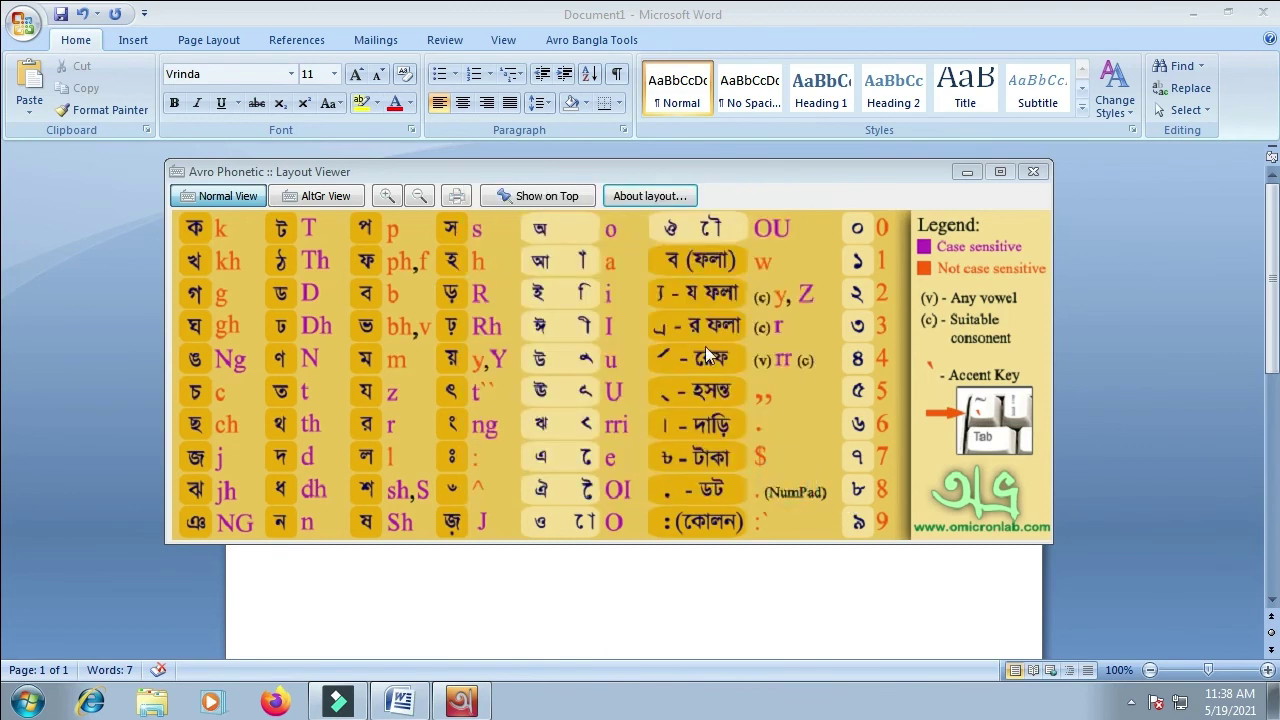
click(464, 203)
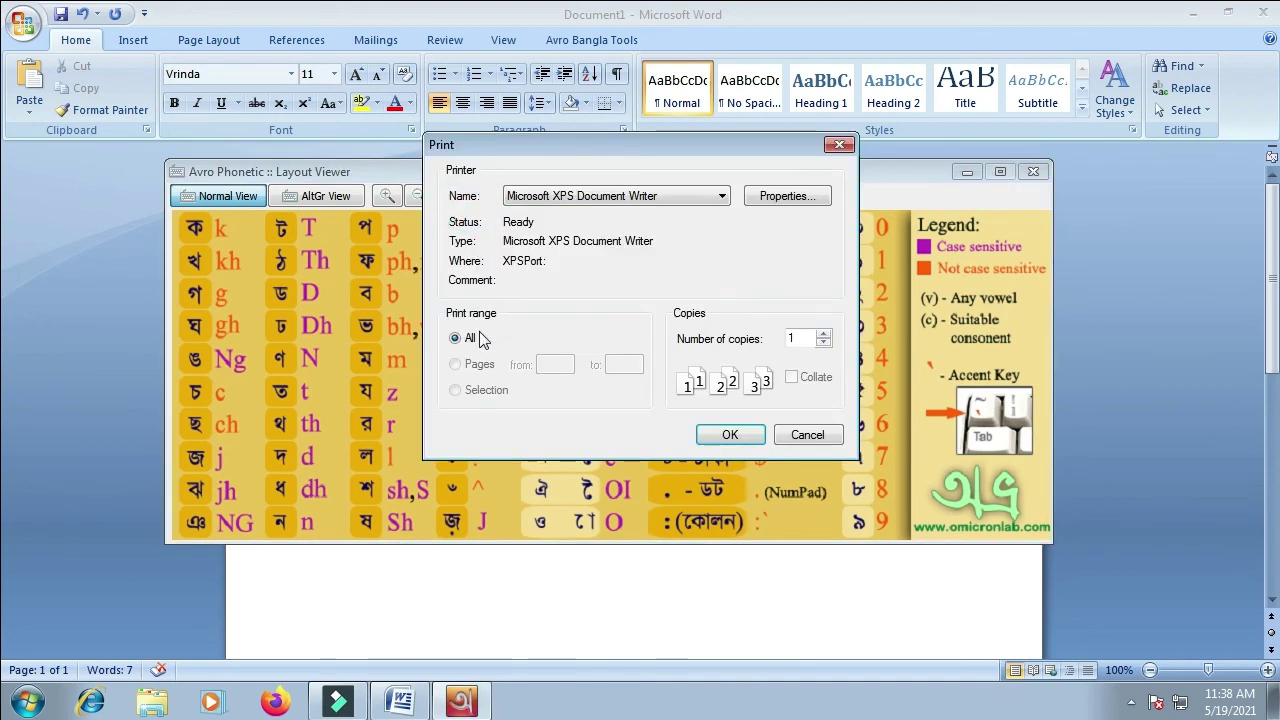
click(793, 440)
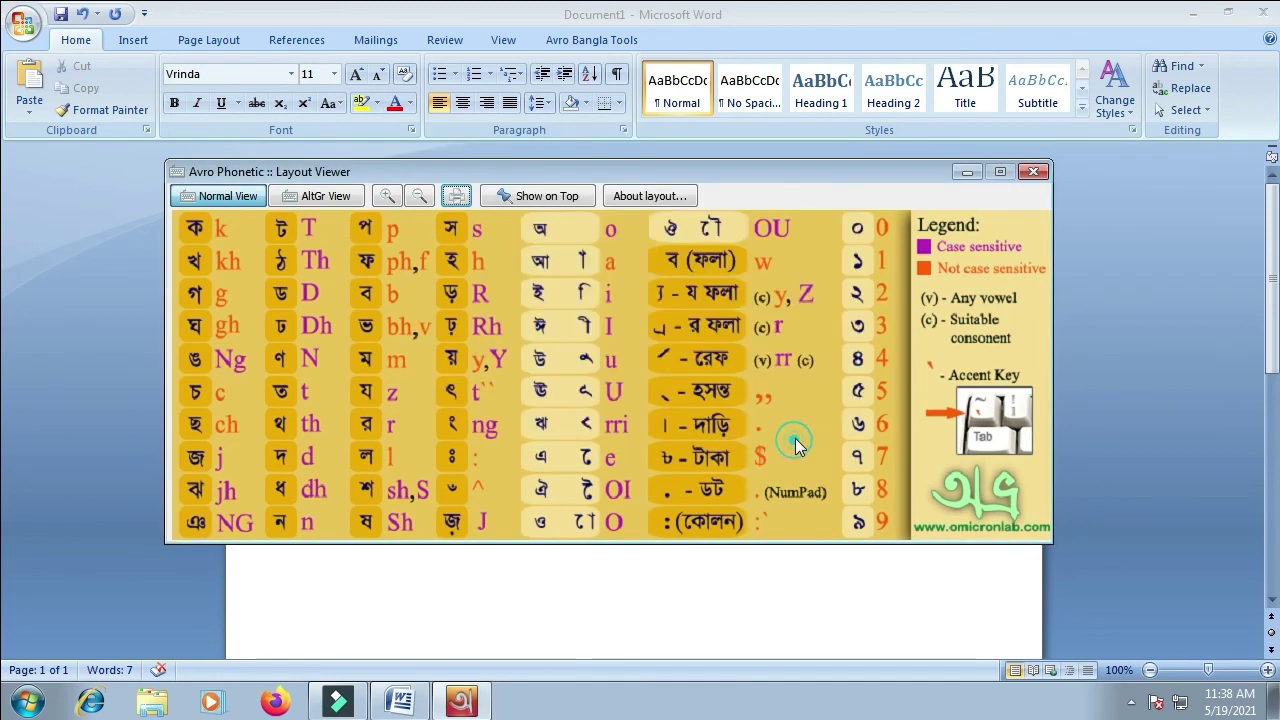
click(1033, 172)
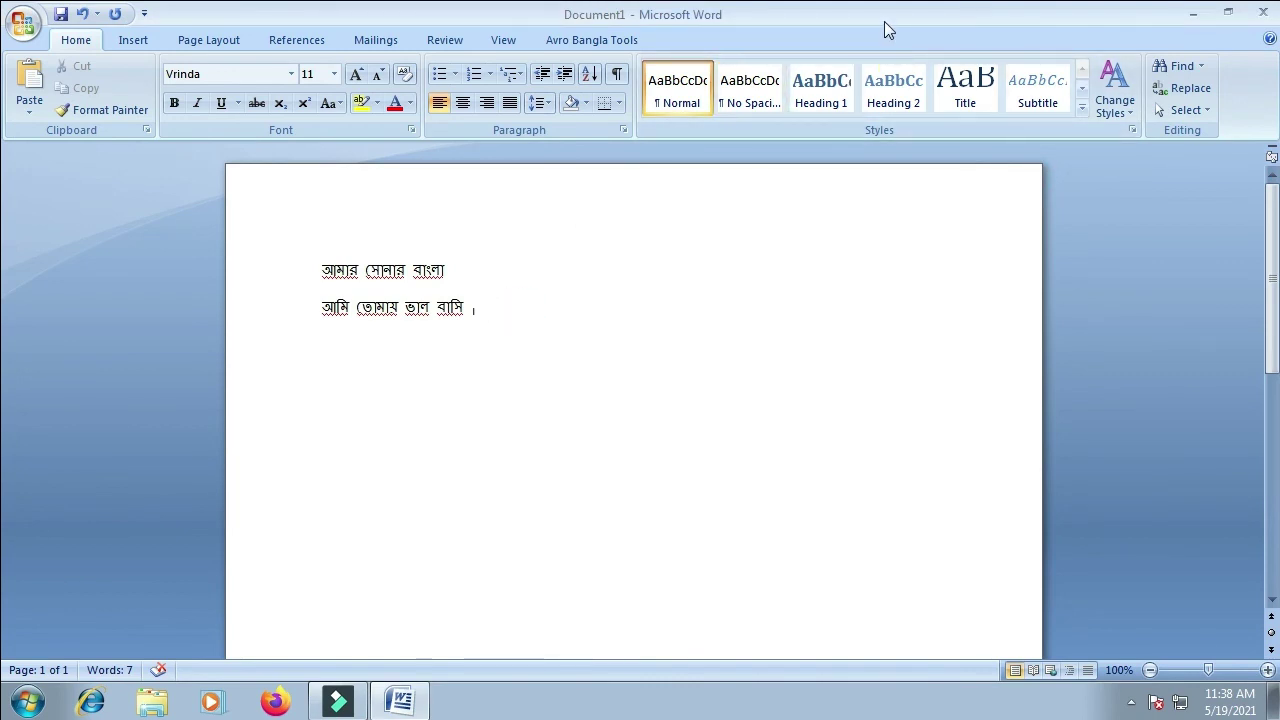
Start a third line and enter তো using the Avro Mouse on-screen keyboard
key(Return)
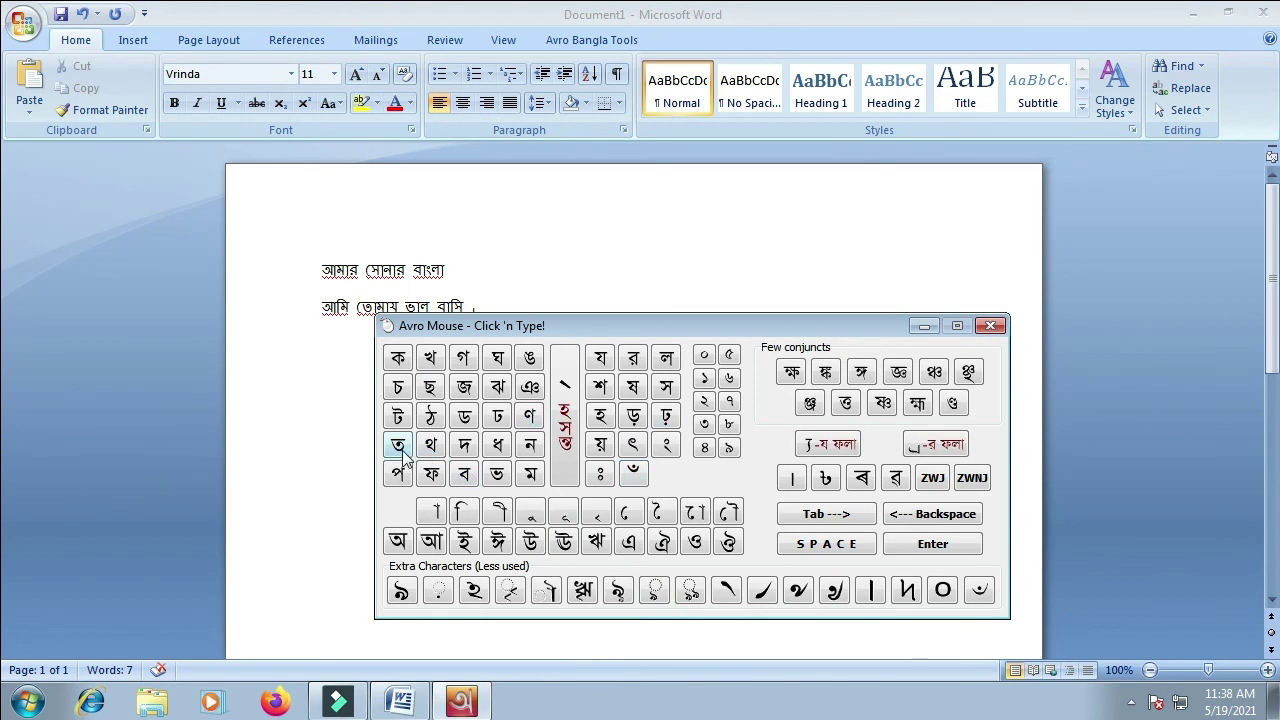
drag(595, 317, 605, 343)
drag(632, 388, 613, 388)
click(495, 505)
drag(760, 372, 749, 317)
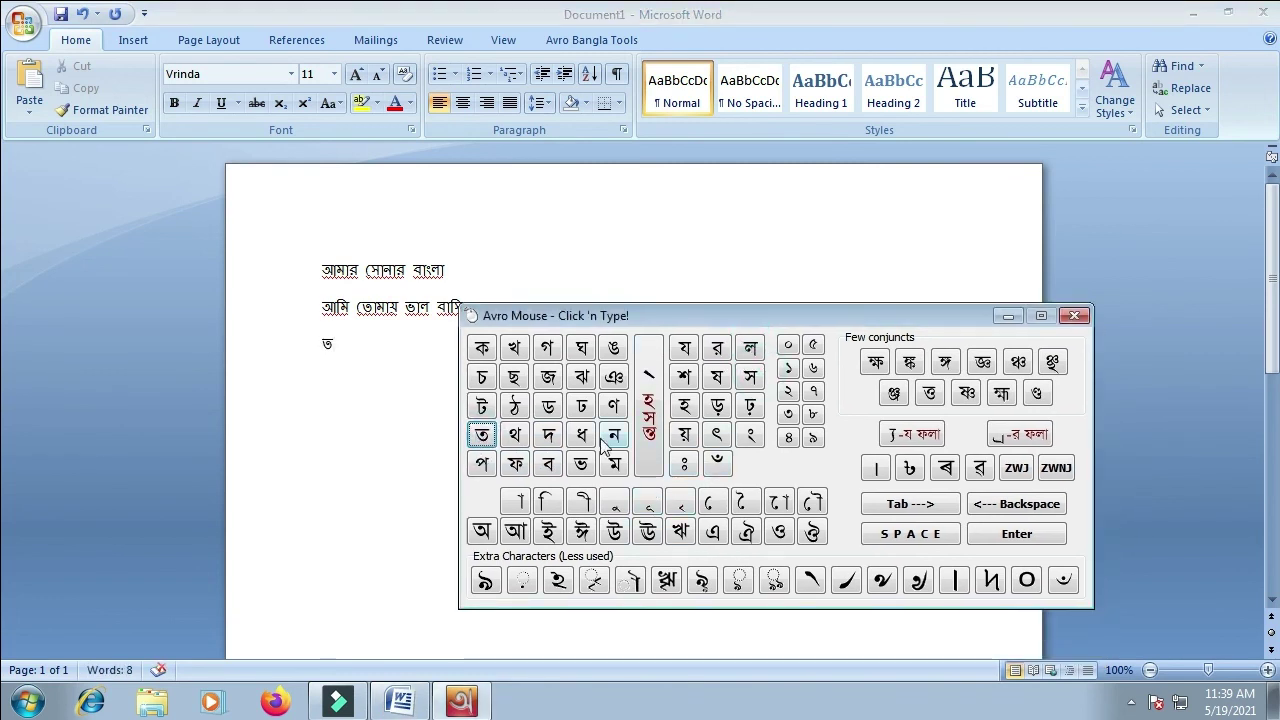
click(778, 504)
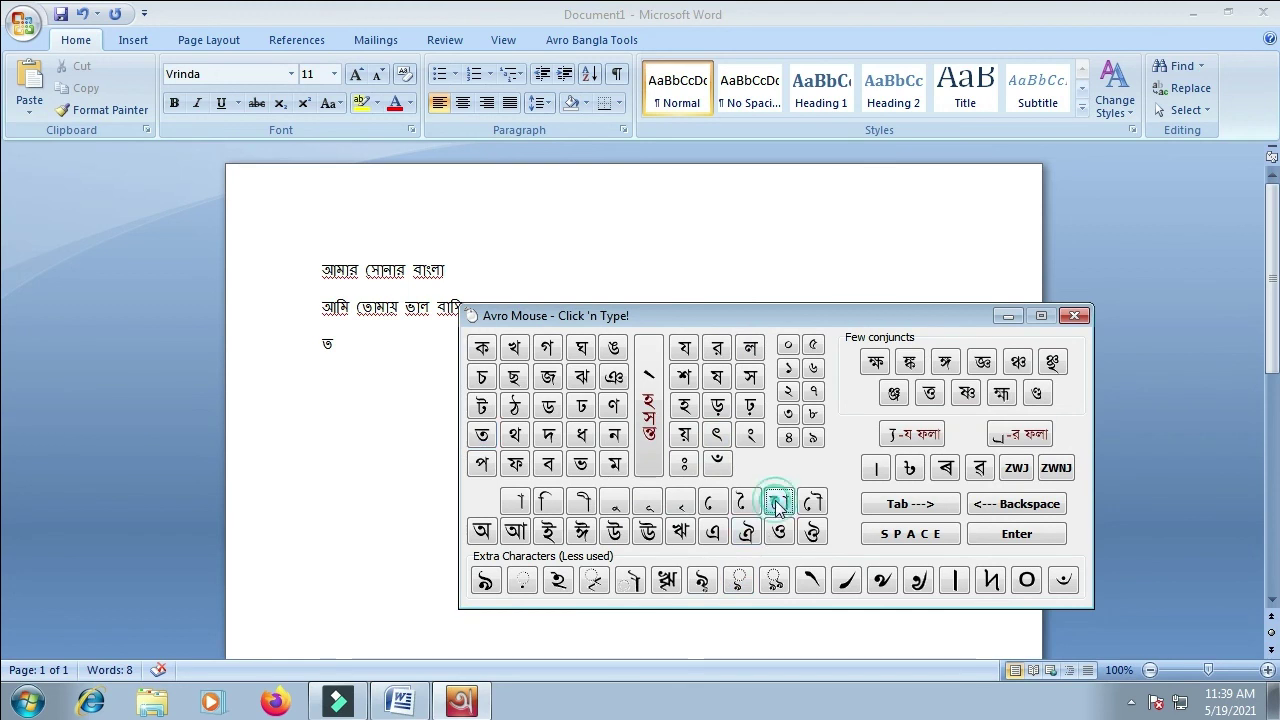
click(351, 343)
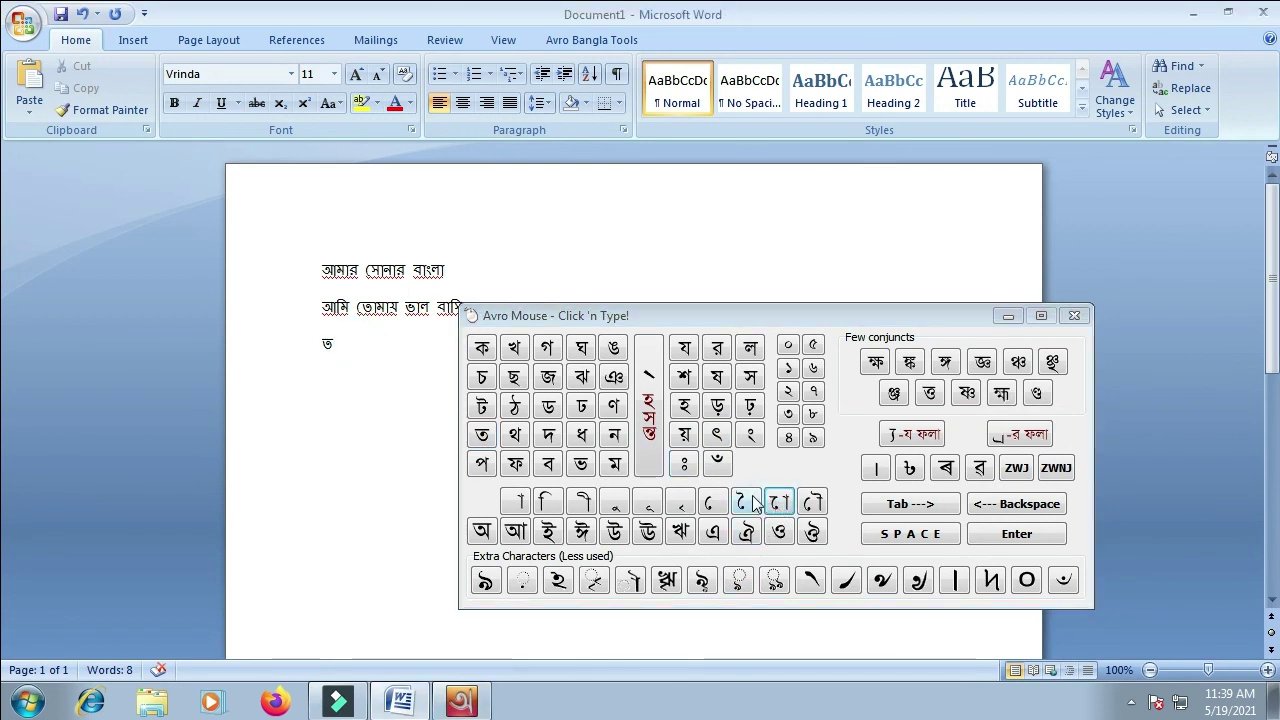
click(779, 502)
Complete তোমার with ম, া and র, remove extra spacing, and begin a new line
click(615, 468)
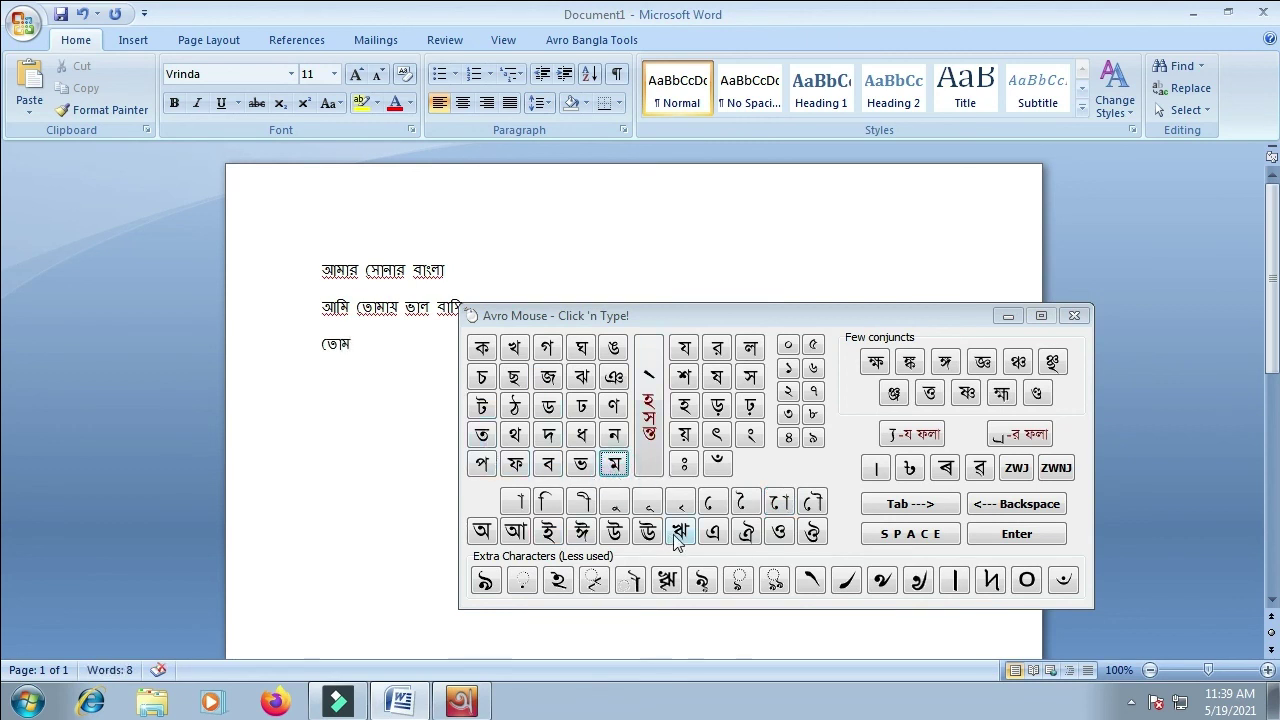
click(521, 504)
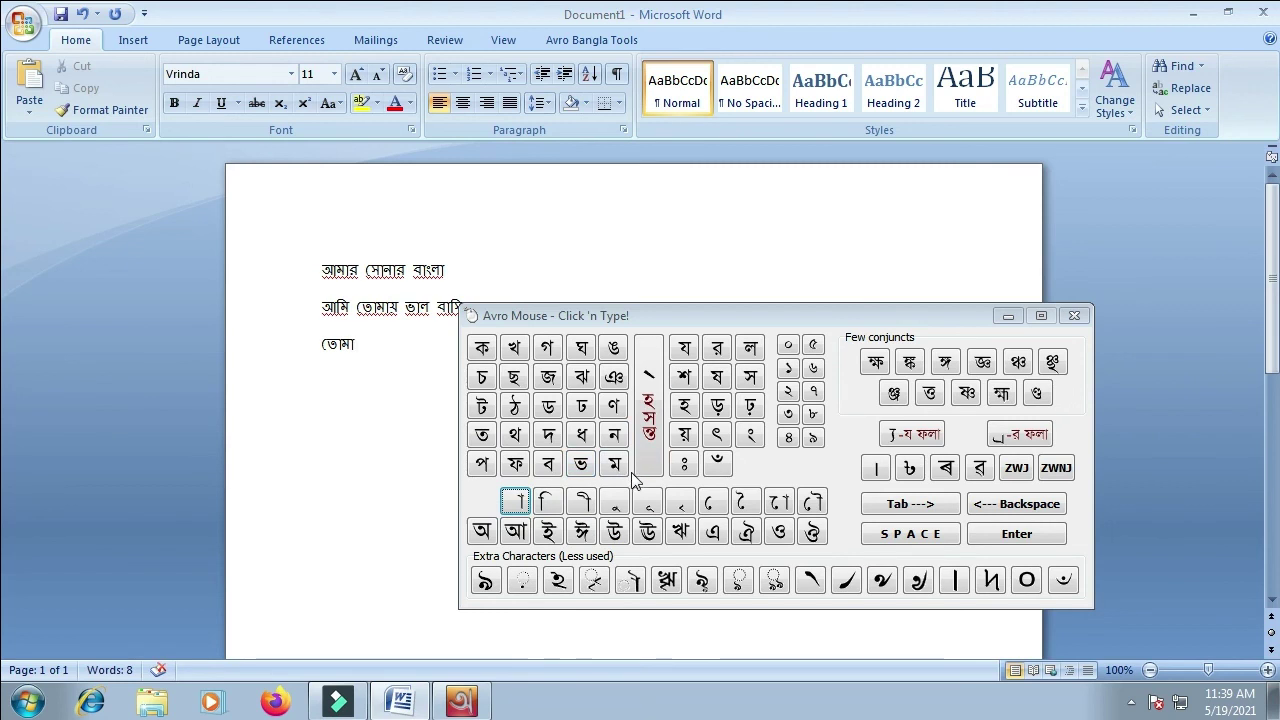
key(BackSpace)
click(717, 352)
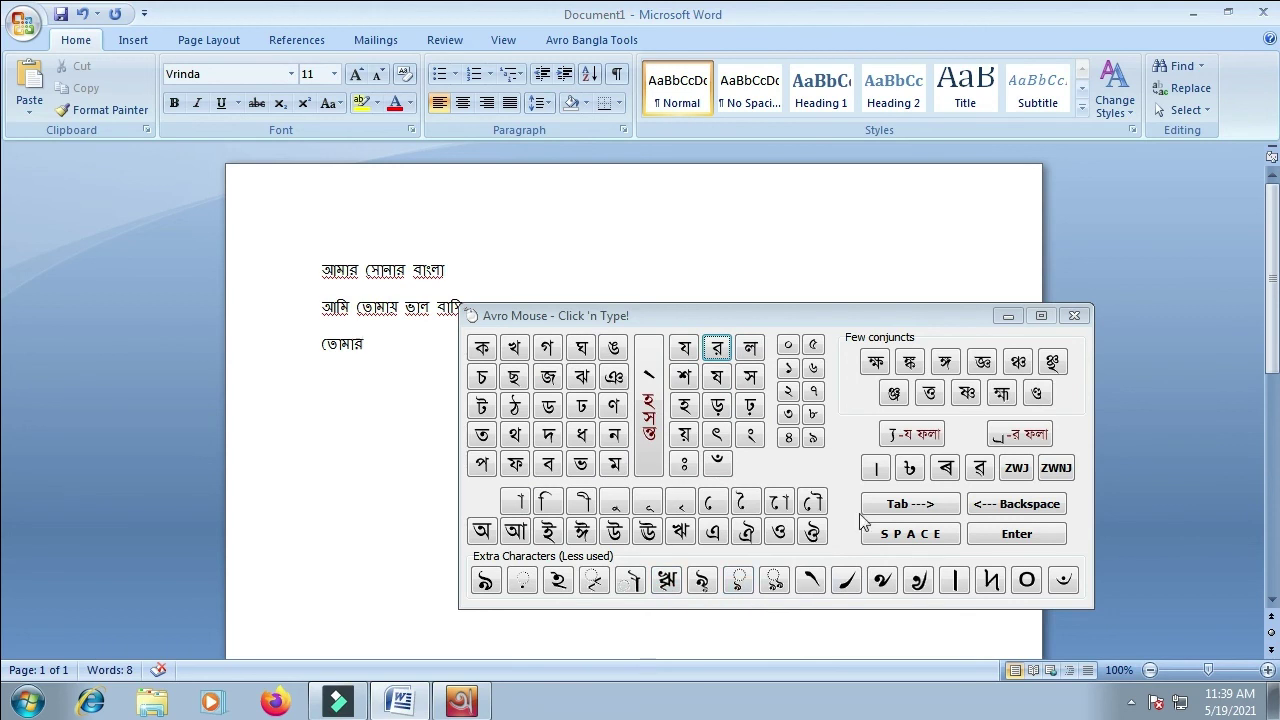
click(903, 540)
click(917, 510)
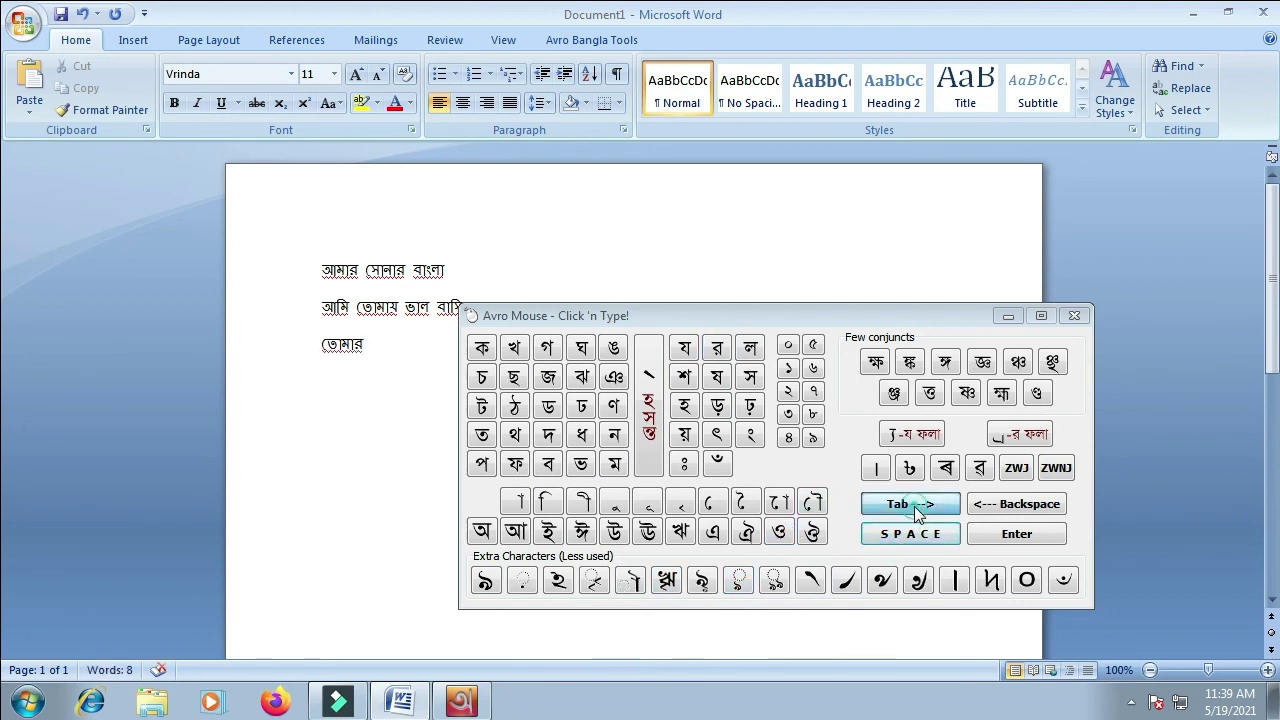
click(1017, 507)
click(1000, 530)
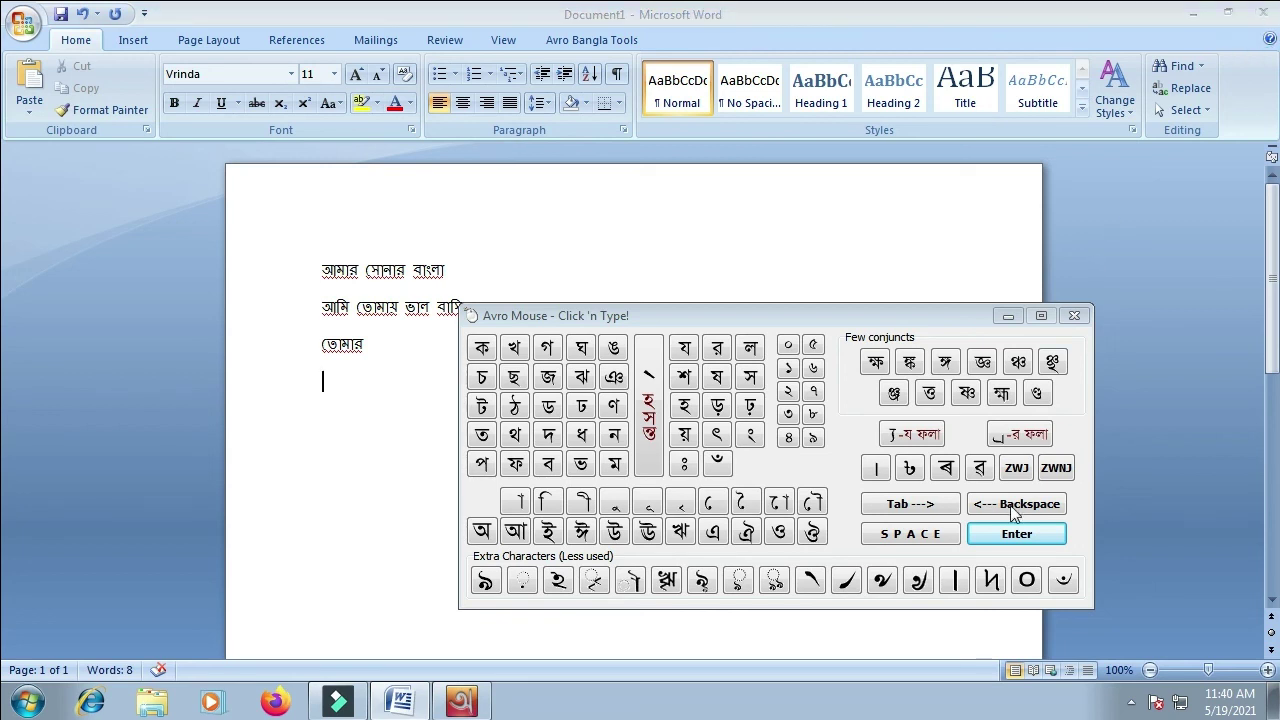
Close Avro Mouse and Word without saving, then open the screen recorder from the system tray
click(1075, 316)
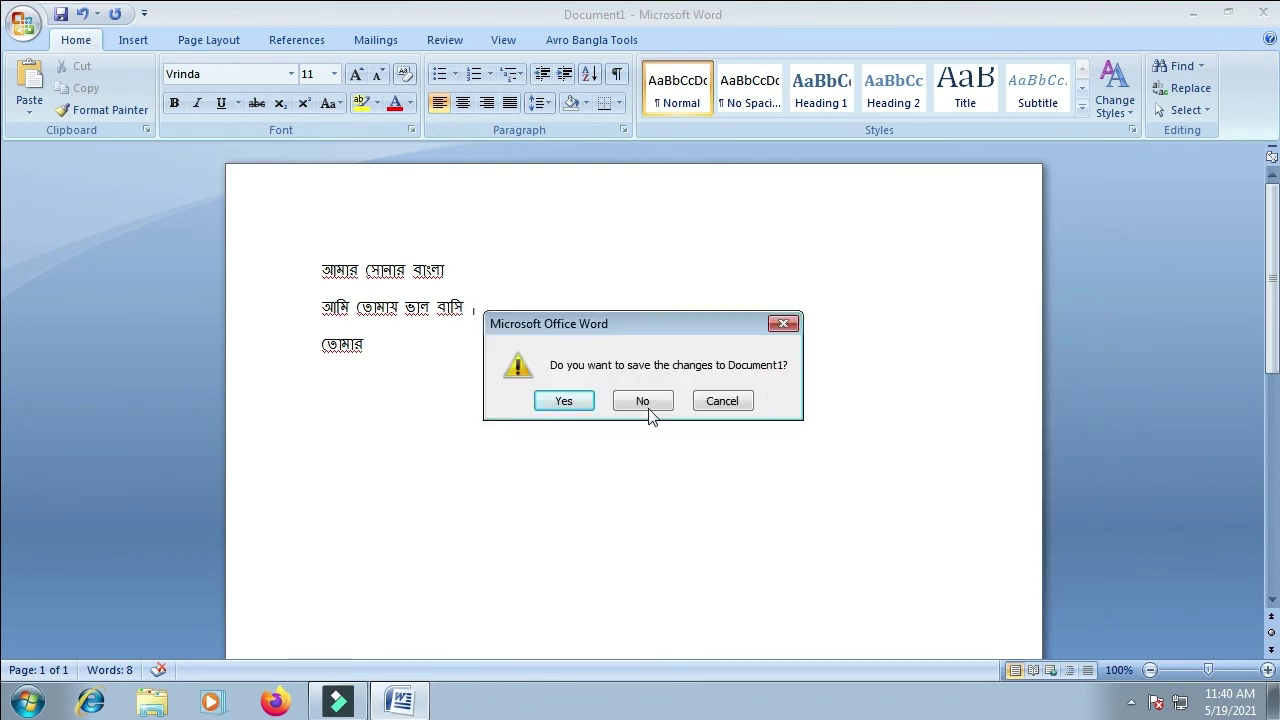
click(645, 401)
click(1131, 702)
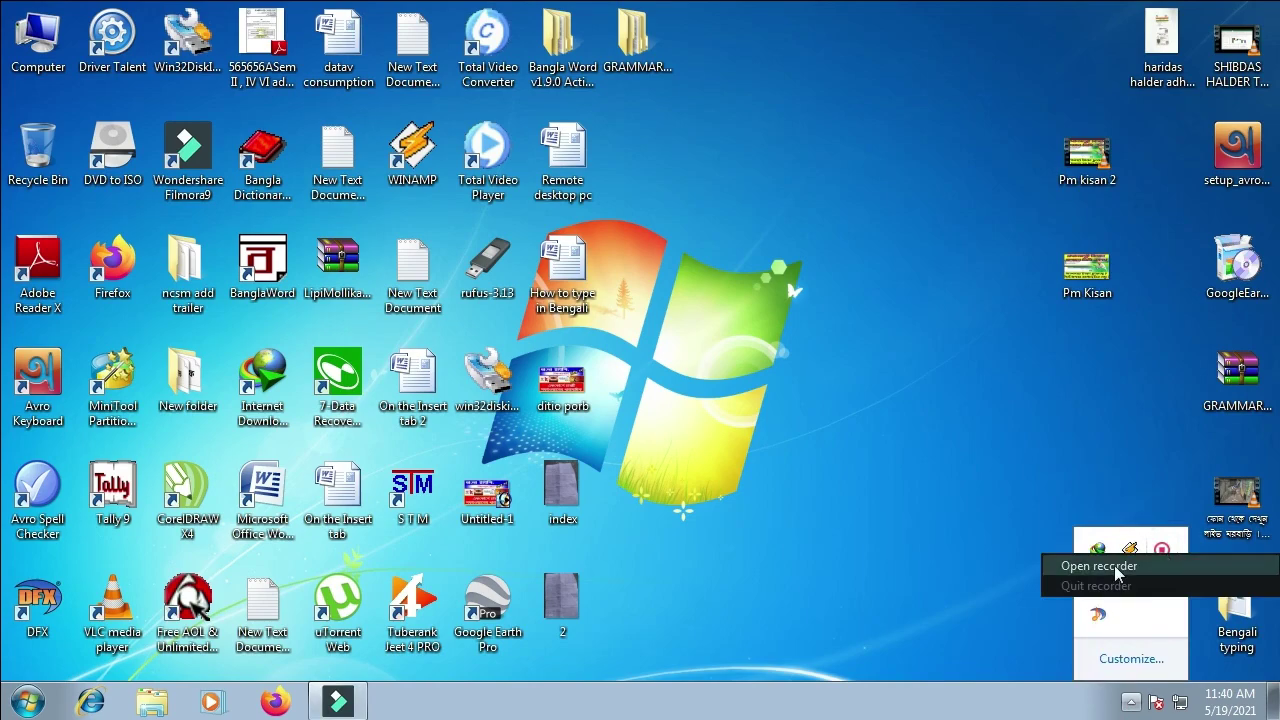
click(1162, 553)
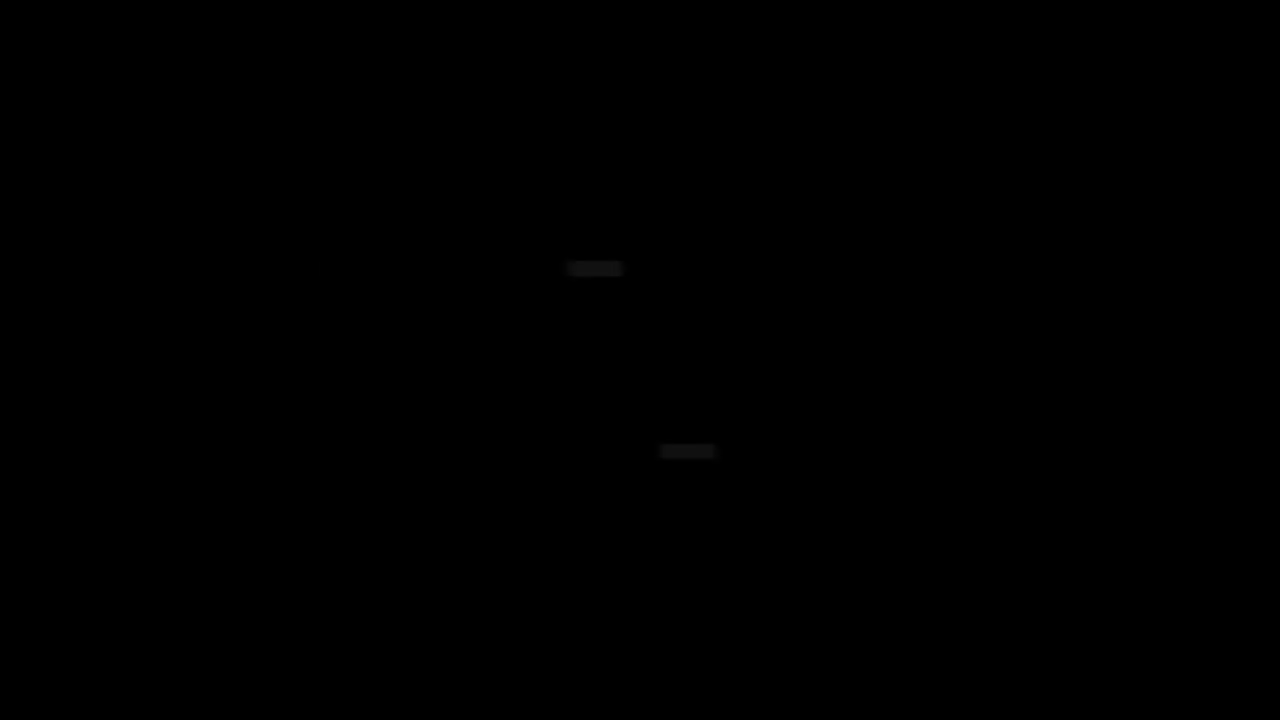